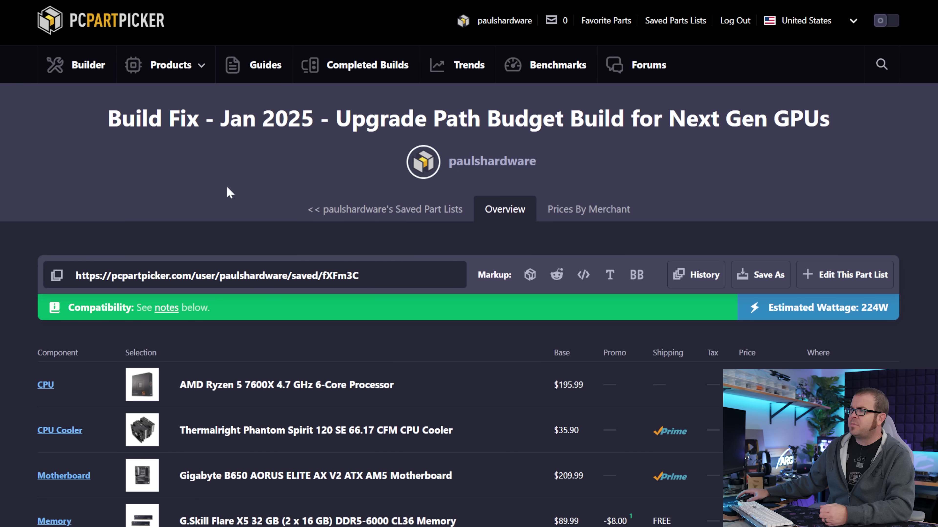
# Step: Review the components, prices and total of the saved upgrade path budget build
pyautogui.scroll(-4, 296, 176)
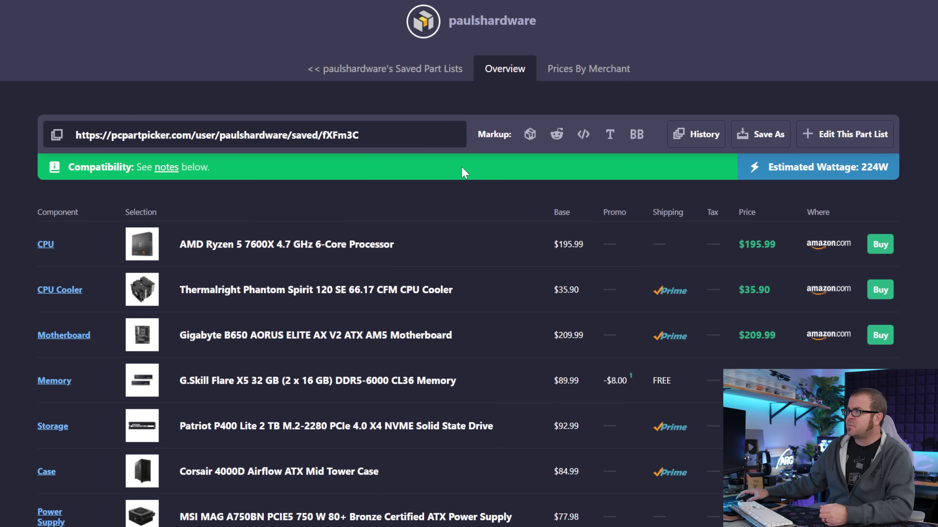
pyautogui.scroll(-2, 502, 211)
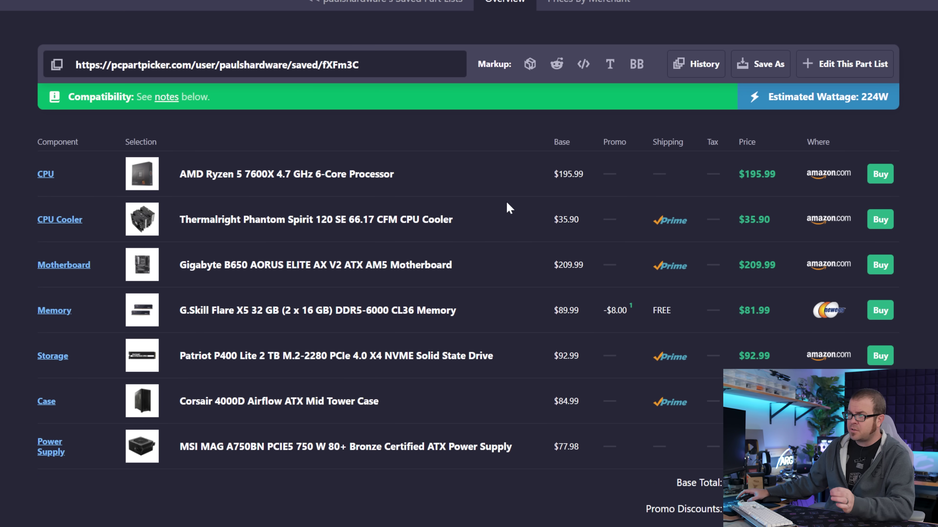
pyautogui.scroll(-2, 505, 206)
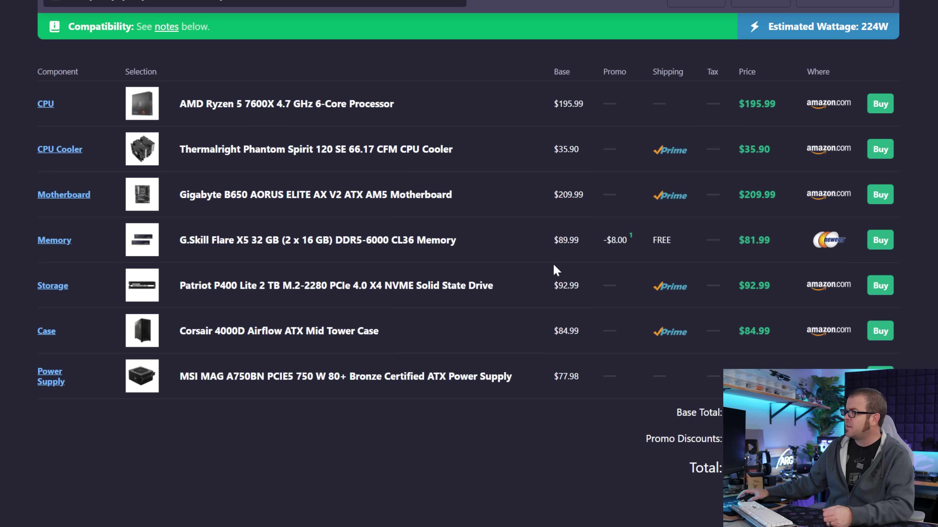
pyautogui.scroll(-2, 513, 330)
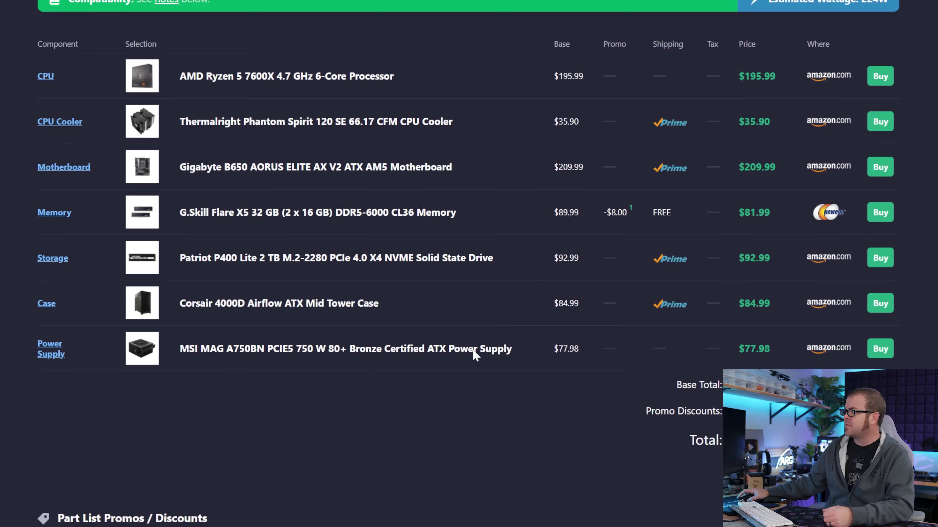
pyautogui.scroll(-2, 475, 355)
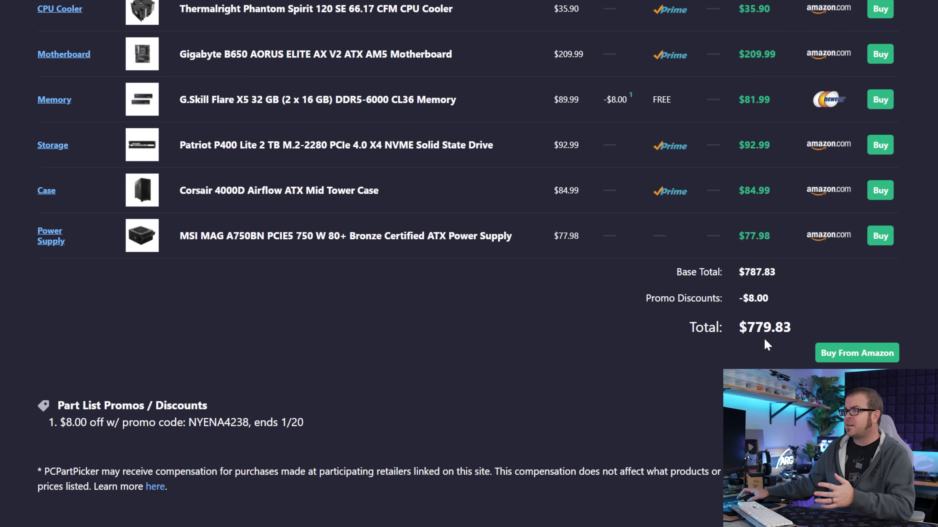
pyautogui.scroll(2, 591, 343)
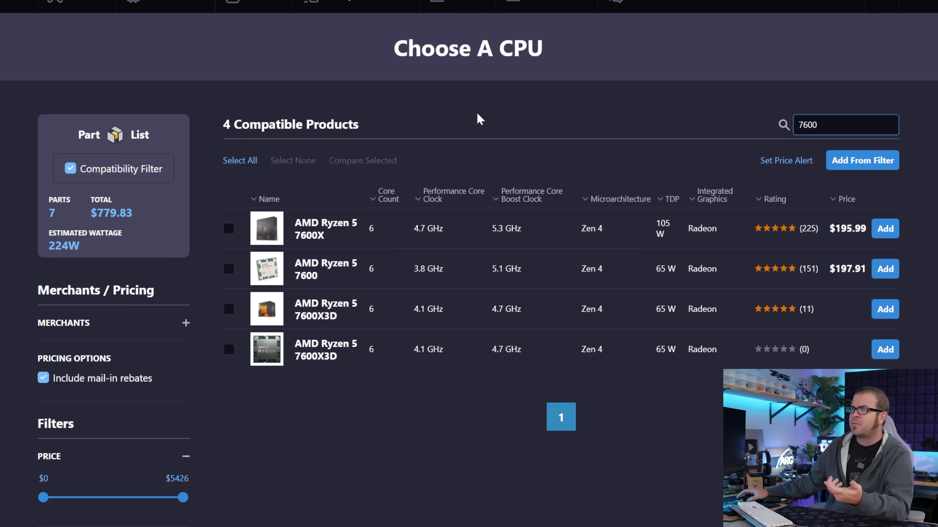
# Step: Return from the 7600 CPU search to the part list, and read the Tom's Hardware article on the AMD Ryzen 5 7400F
pyautogui.hotkey('alt', 'Left')
pyautogui.scroll(2, 262, 250)
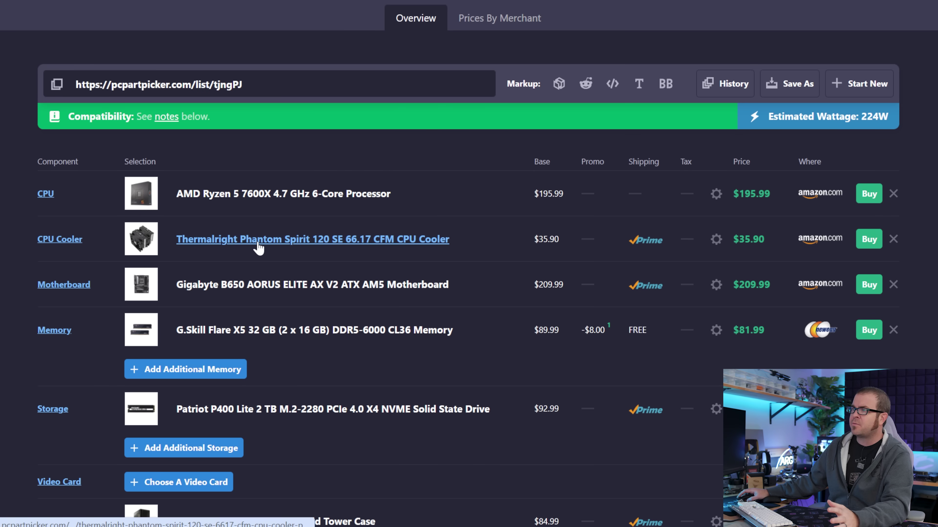
pyautogui.scroll(-2, 448, 189)
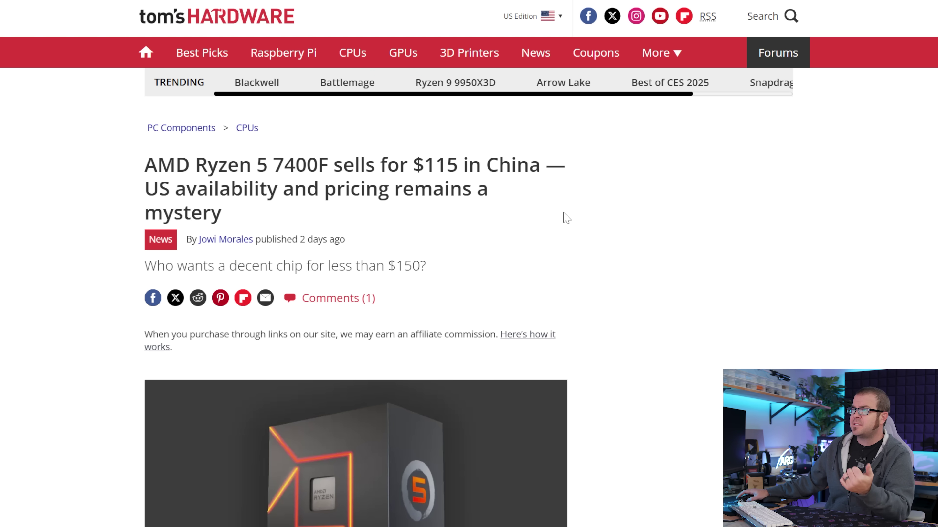
pyautogui.scroll(-2, 587, 216)
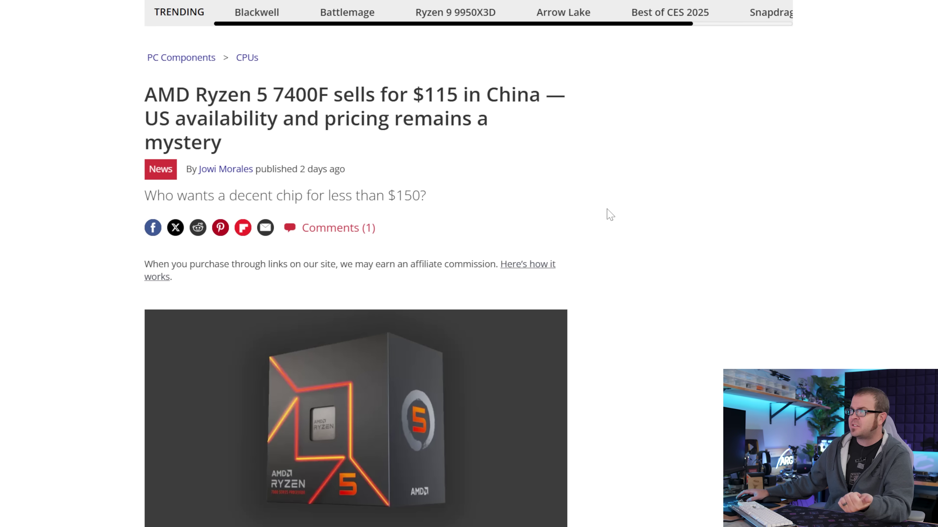
pyautogui.scroll(-2, 615, 211)
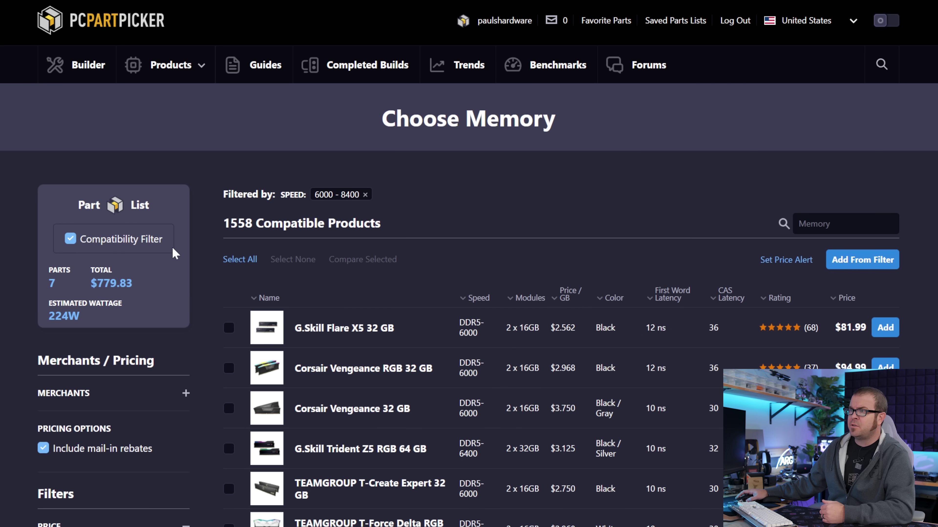
# Step: Filter the compatible memory with 6000–8400 speed to 2 x 16GB modules and sort it by lowest price
pyautogui.scroll(-6, 174, 254)
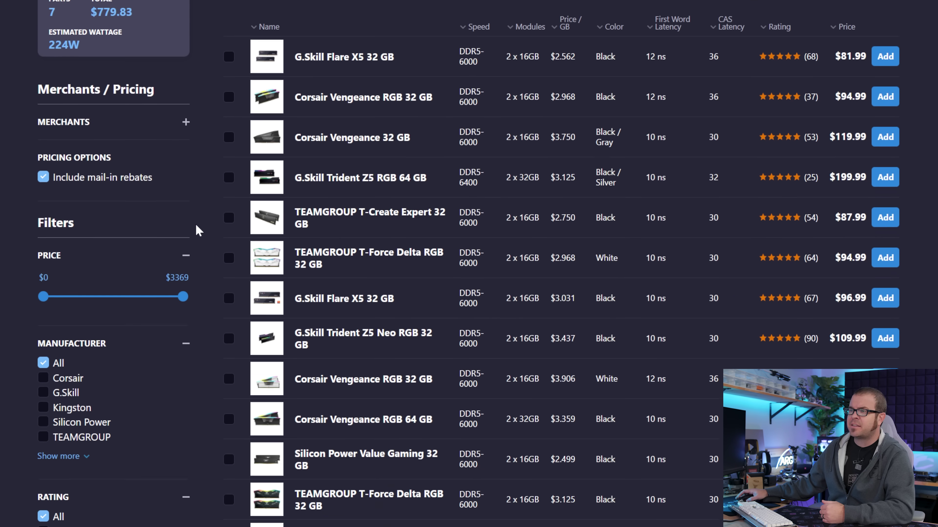
pyautogui.scroll(5, 68, 185)
pyautogui.scroll(-15, 180, 275)
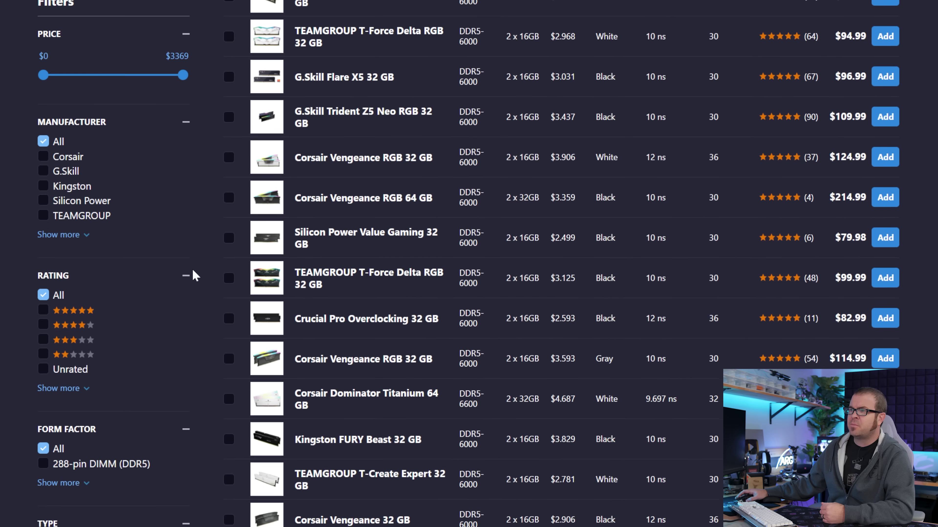
pyautogui.scroll(-7, 195, 275)
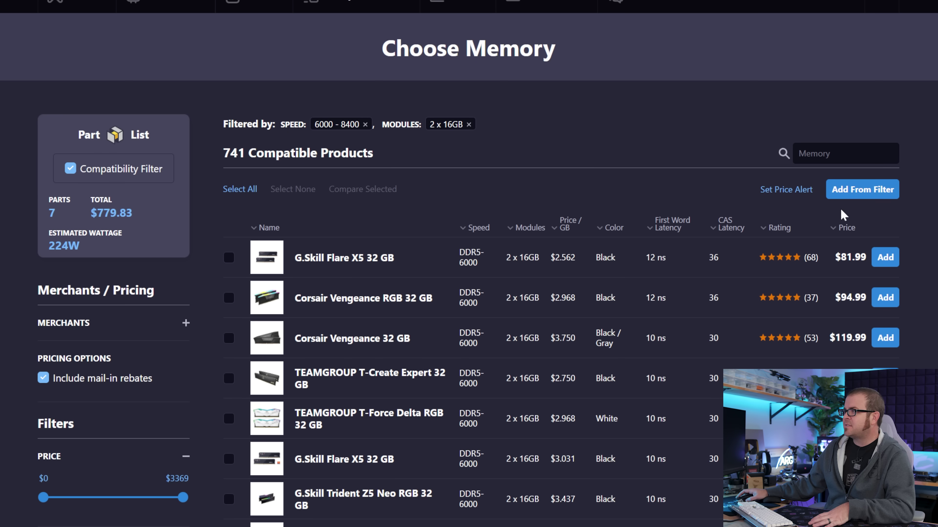
pyautogui.click(843, 223)
# Step: Compare the cheapest 32 GB memory kits and inspect the G.Skill Flare X5 DDR5-6000 CL36 image and Newegg listing
pyautogui.scroll(-2, 680, 211)
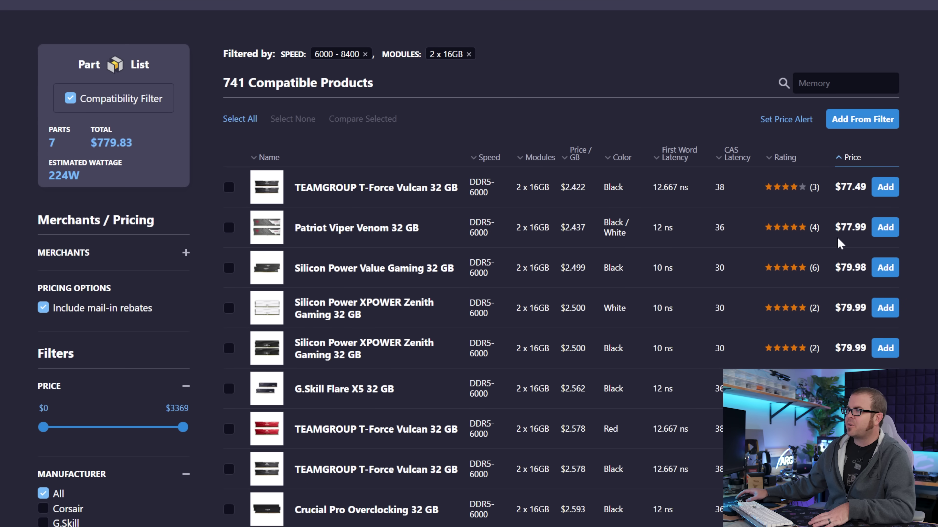
pyautogui.scroll(-1, 717, 212)
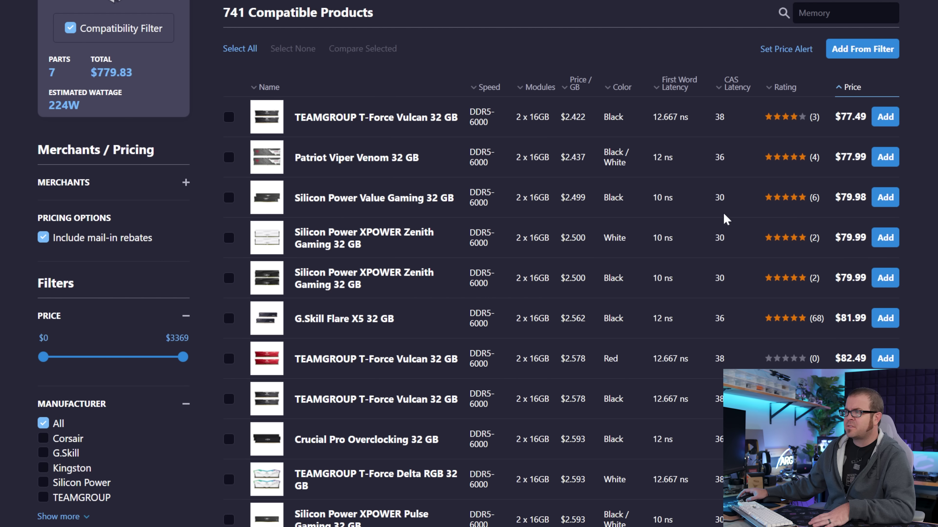
pyautogui.scroll(-2, 725, 289)
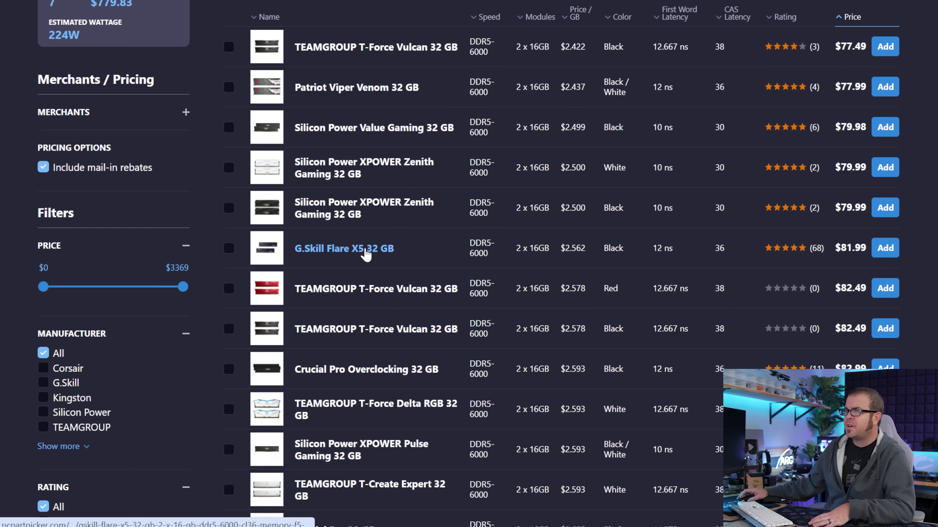
pyautogui.click(376, 247)
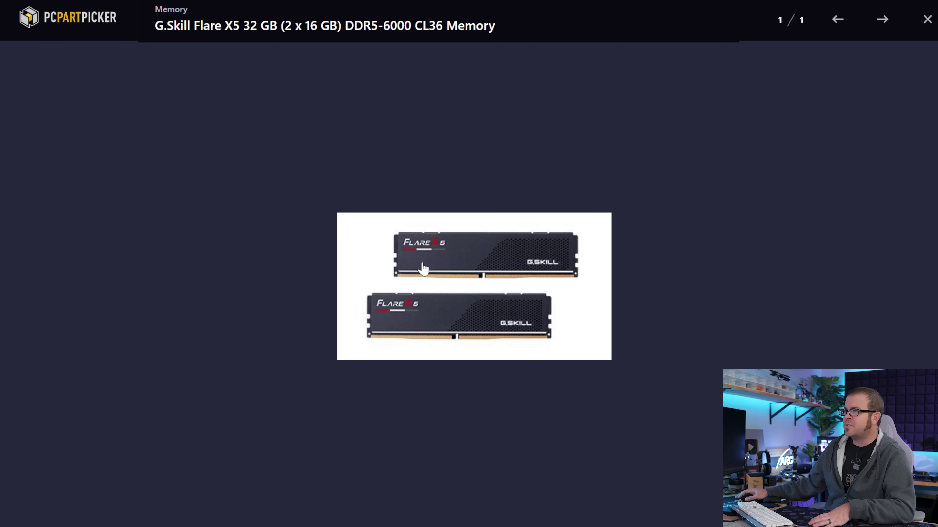
pyautogui.click(927, 19)
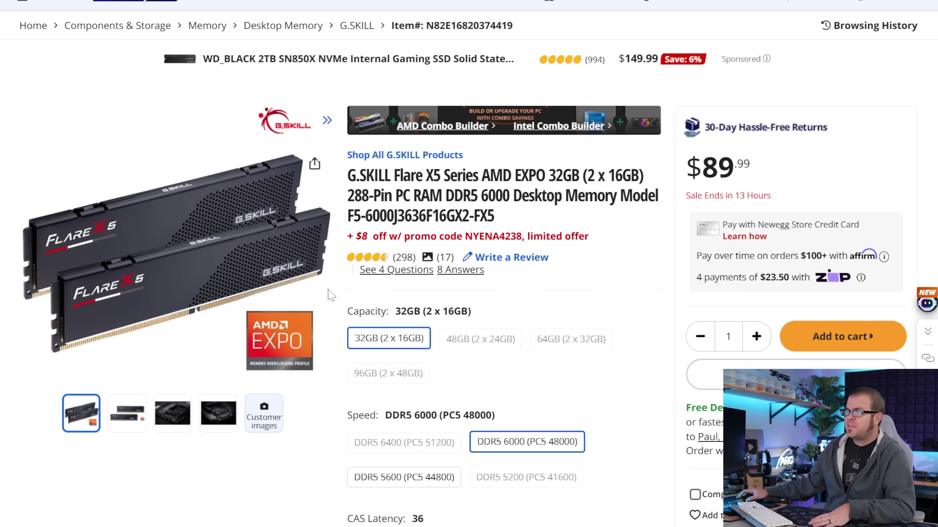
pyautogui.moveTo(248, 335)
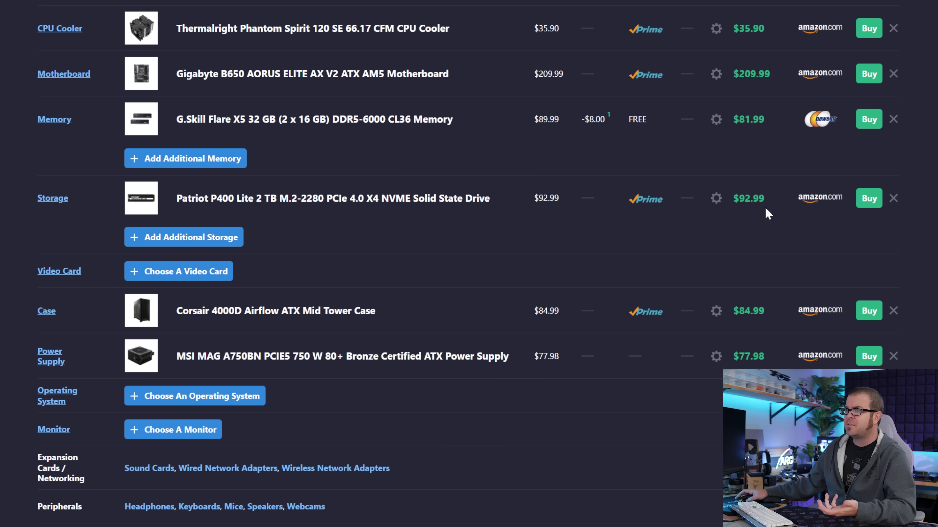
# Step: Open the Patriot P400 Lite 2 TB drive's product page and examine its merchant prices and details
pyautogui.click(731, 201)
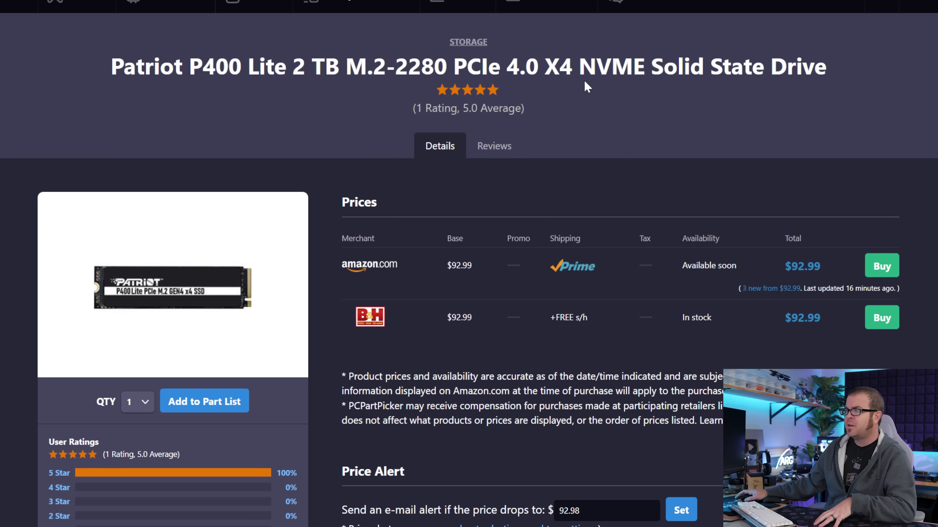
pyautogui.scroll(-5, 583, 148)
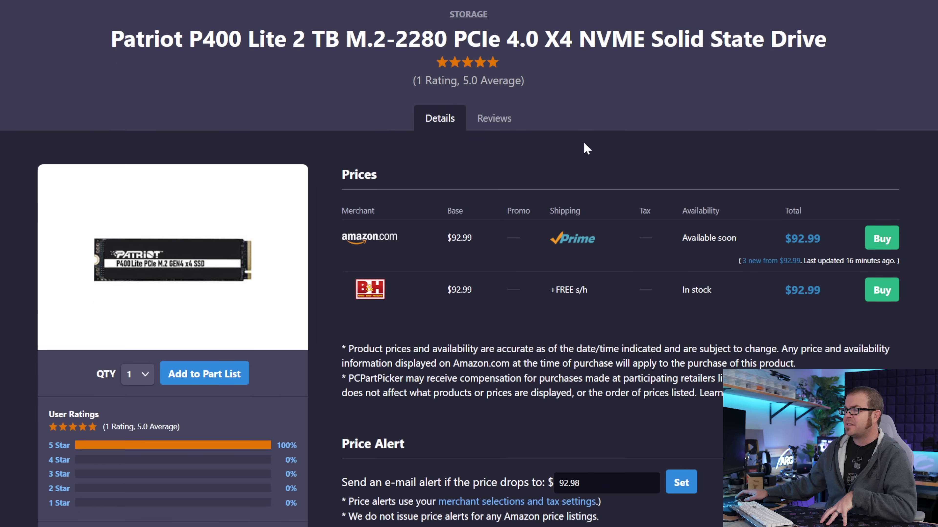
pyautogui.scroll(-10, 584, 148)
pyautogui.scroll(5, 341, 192)
pyautogui.scroll(-4, 342, 192)
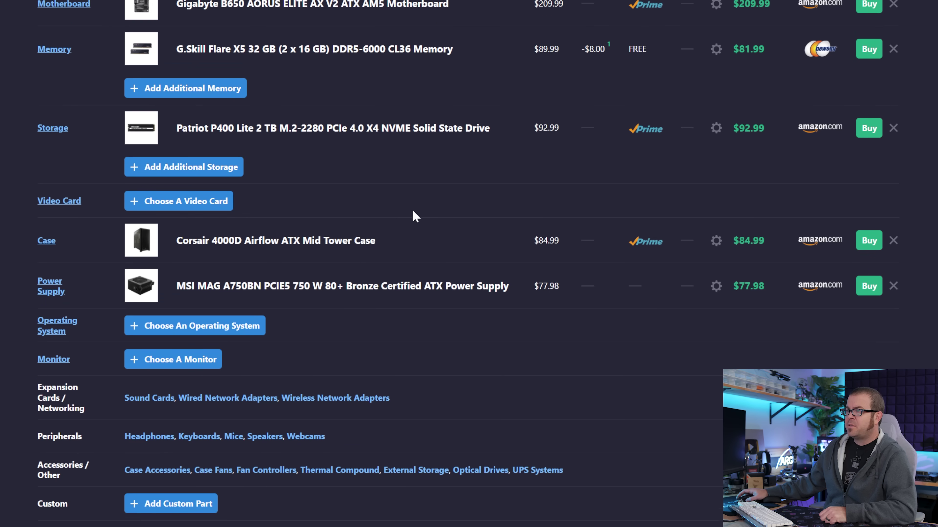
# Step: Review the storage, case and power supply entries in the part list
pyautogui.scroll(2, 406, 240)
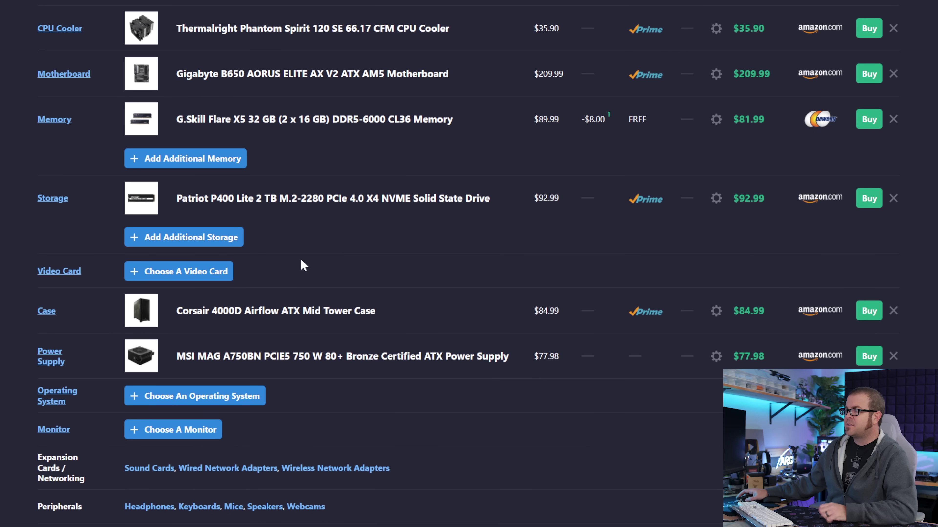
pyautogui.scroll(-2, 314, 273)
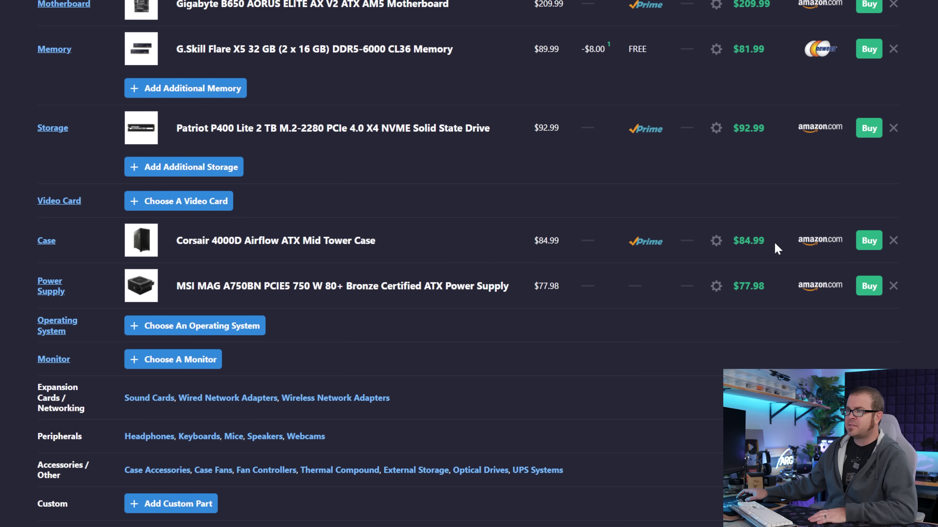
pyautogui.scroll(-2, 297, 248)
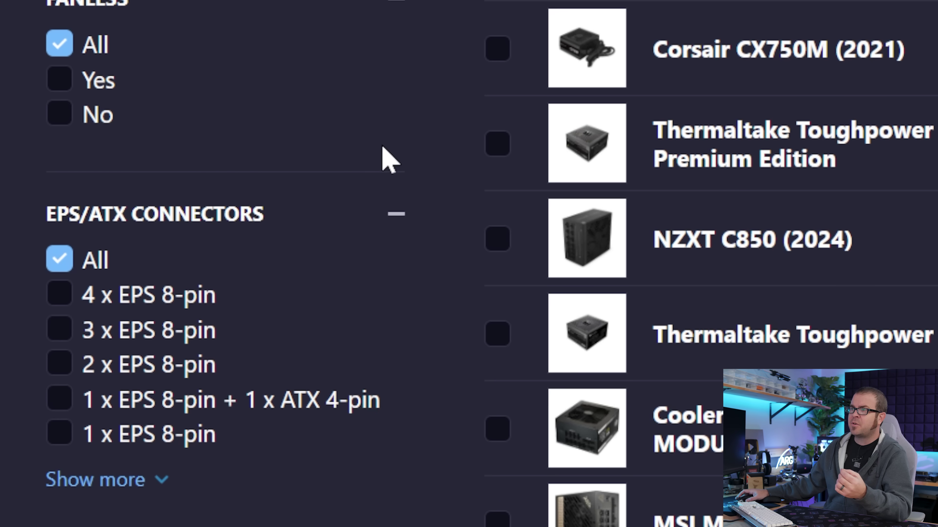
# Step: Raise the minimum number of PCIe 12+4-pin 12VHPWR connectors for power supplies and view the Thermaltake Toughpower GF A3 750W listing on Amazon
pyautogui.scroll(-6, 383, 159)
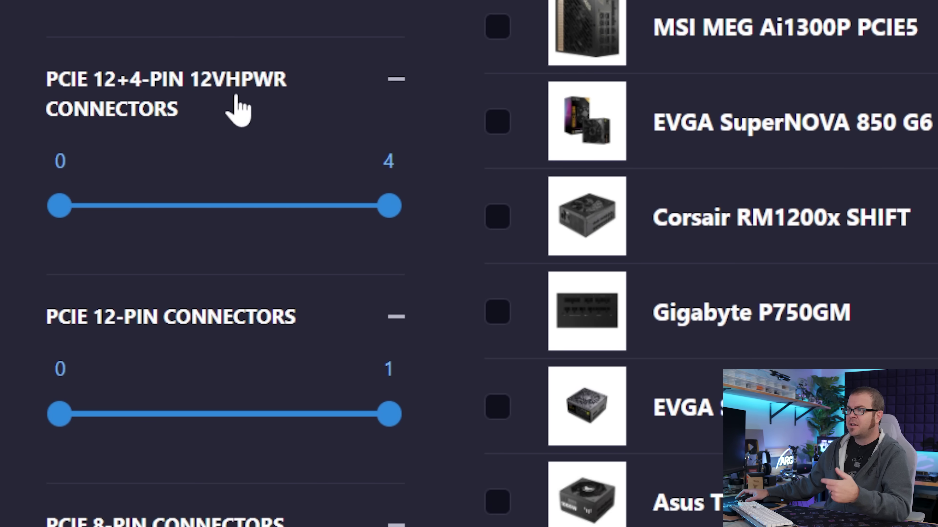
pyautogui.moveTo(59, 206); pyautogui.dragTo(98, 212)
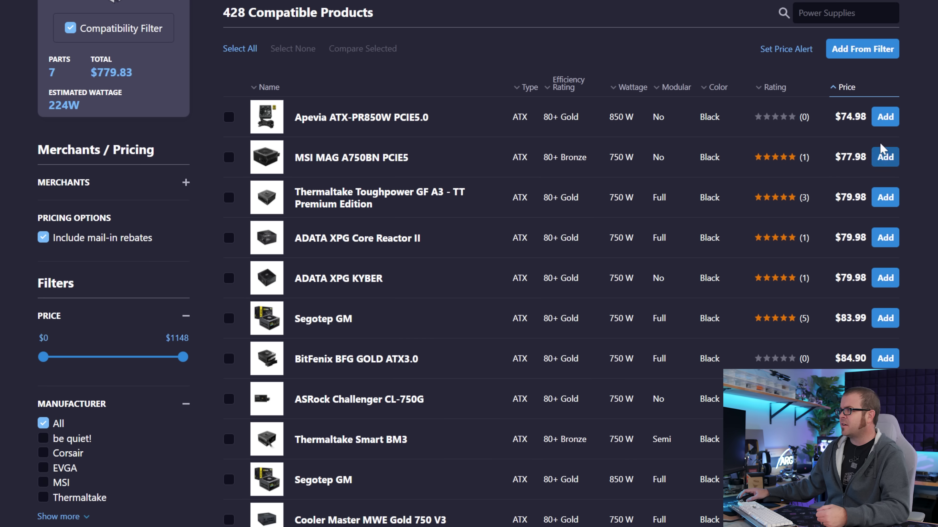
pyautogui.click(832, 199)
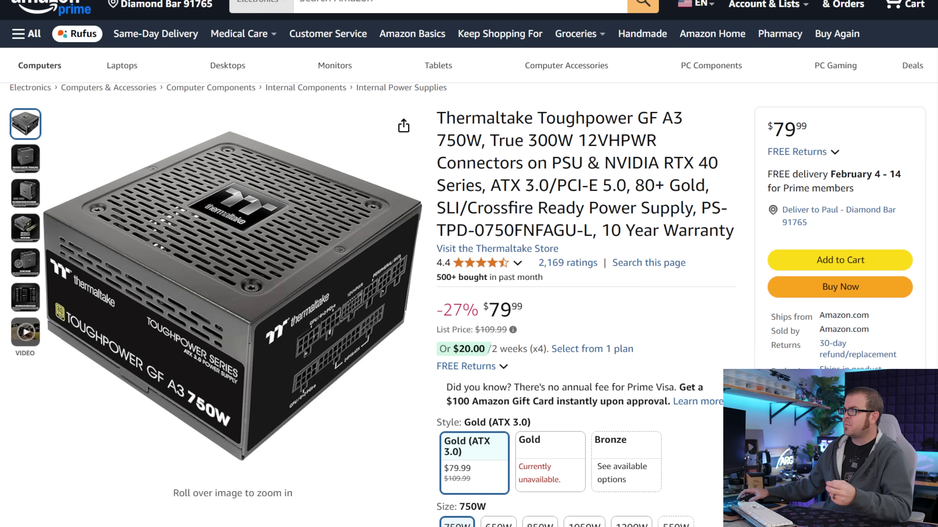
pyautogui.moveTo(377, 311)
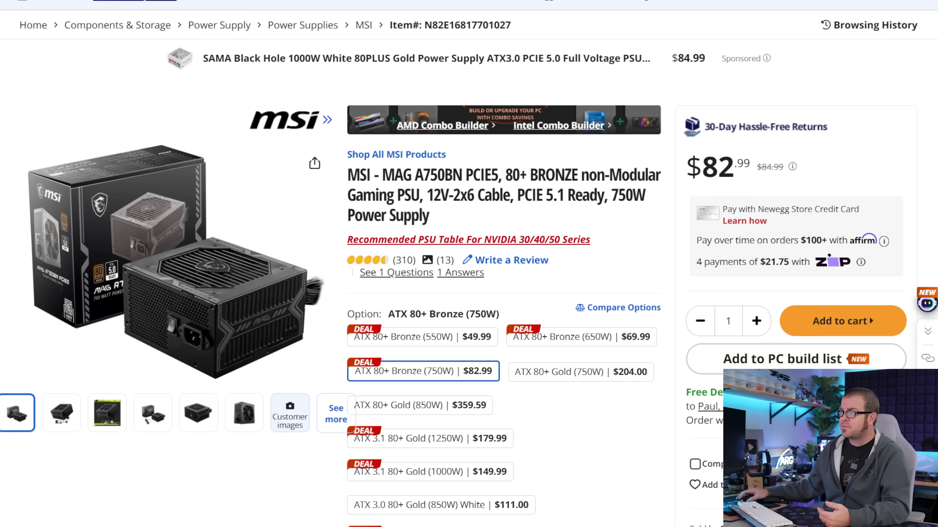
# Step: Highlight "12V-2x6" in the MSI MAG A750BN PCIE5 title on Newegg and view another of its product photos
pyautogui.moveTo(427, 195); pyautogui.dragTo(477, 195)
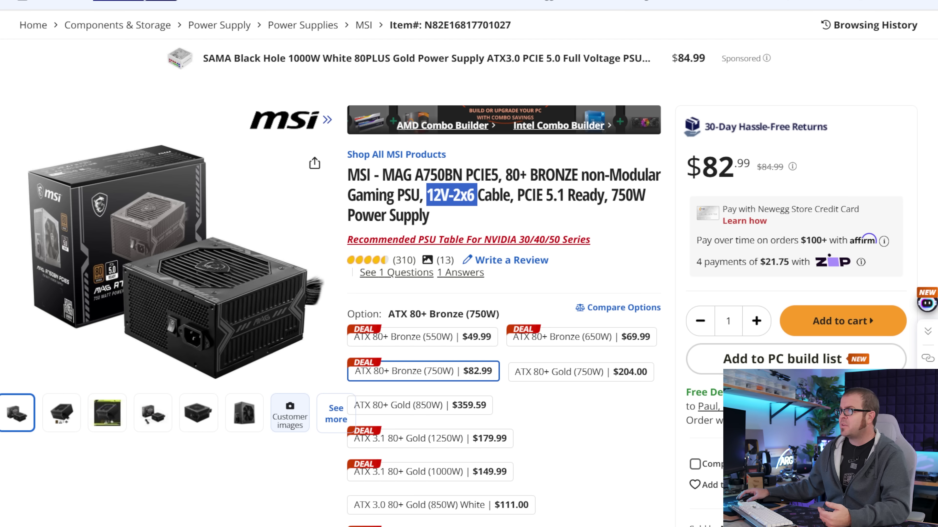
pyautogui.click(477, 195)
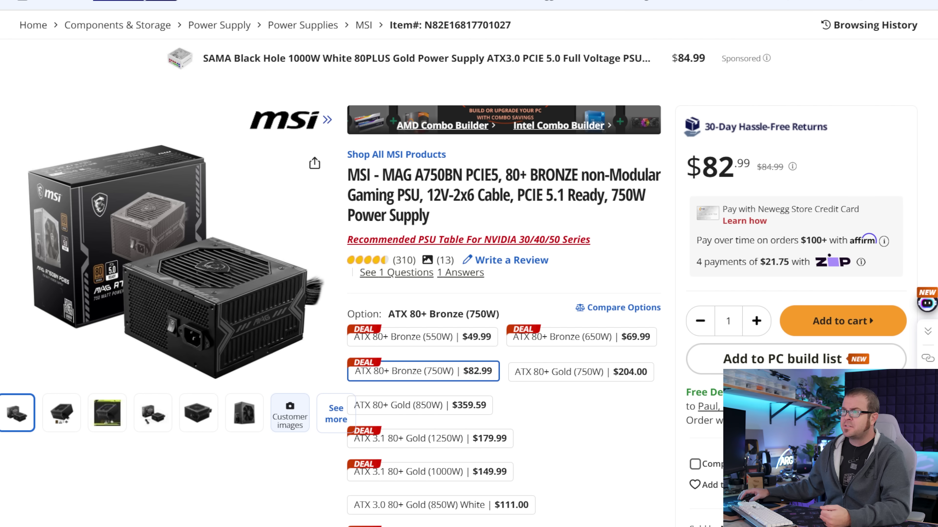
pyautogui.click(153, 413)
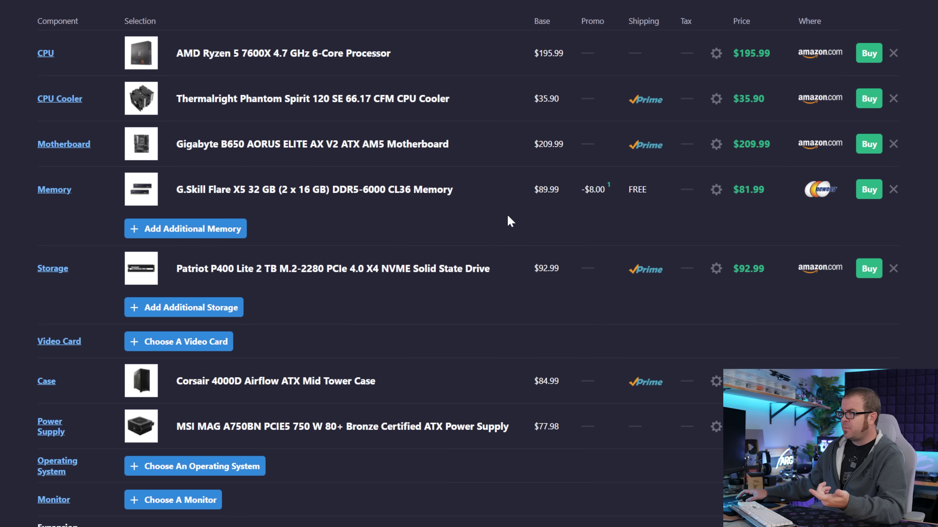
# Step: Go through the editable part list on PCPartPicker from the CPU down to the totals
pyautogui.scroll(-3, 507, 217)
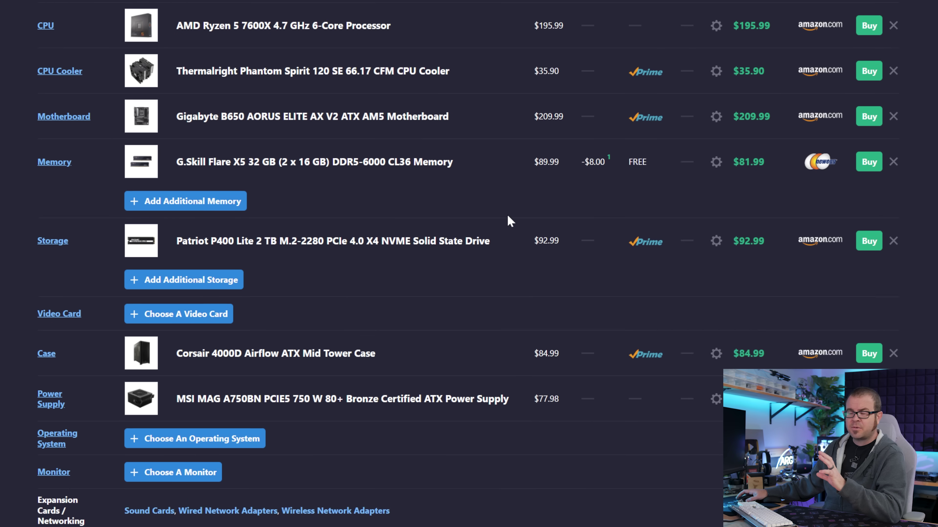
pyautogui.scroll(-3, 507, 216)
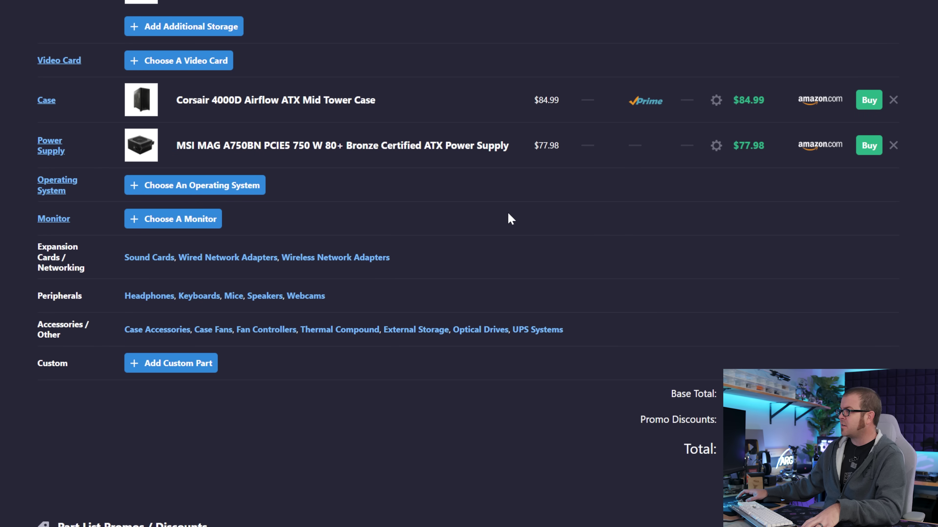
pyautogui.scroll(-3, 510, 219)
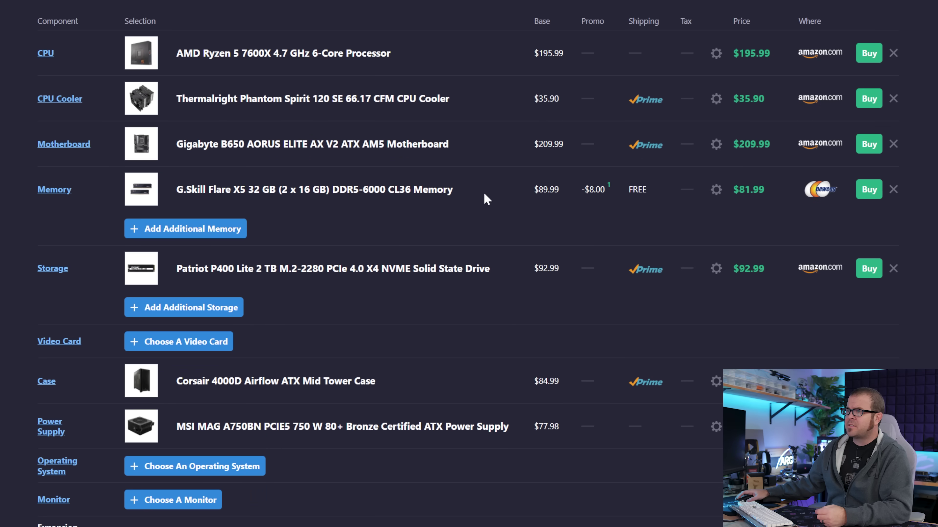
pyautogui.scroll(5, 484, 195)
pyautogui.scroll(-3, 484, 194)
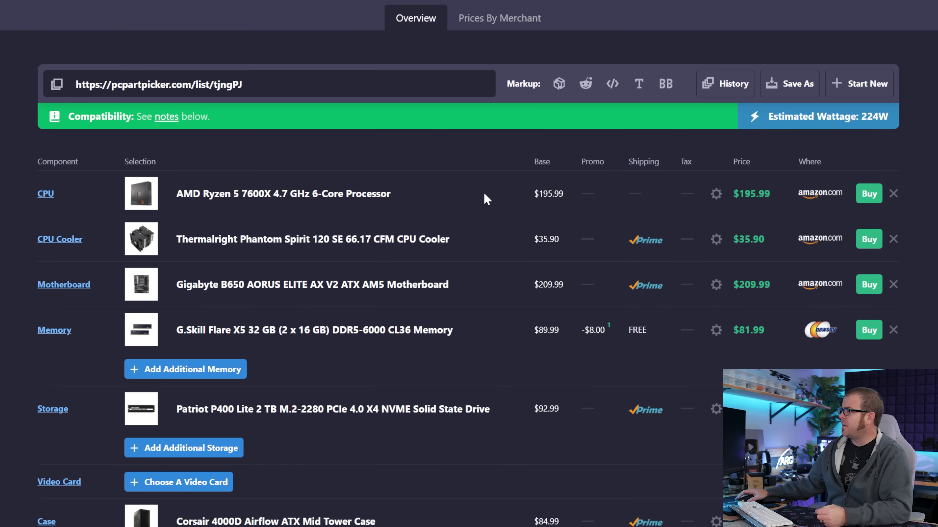
pyautogui.scroll(-2, 474, 187)
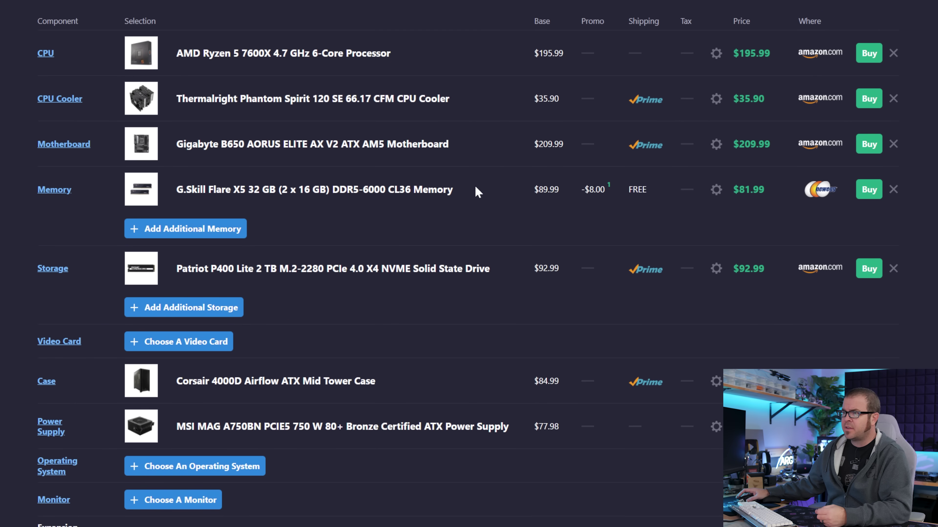
pyautogui.scroll(2, 475, 186)
pyautogui.scroll(-2, 475, 186)
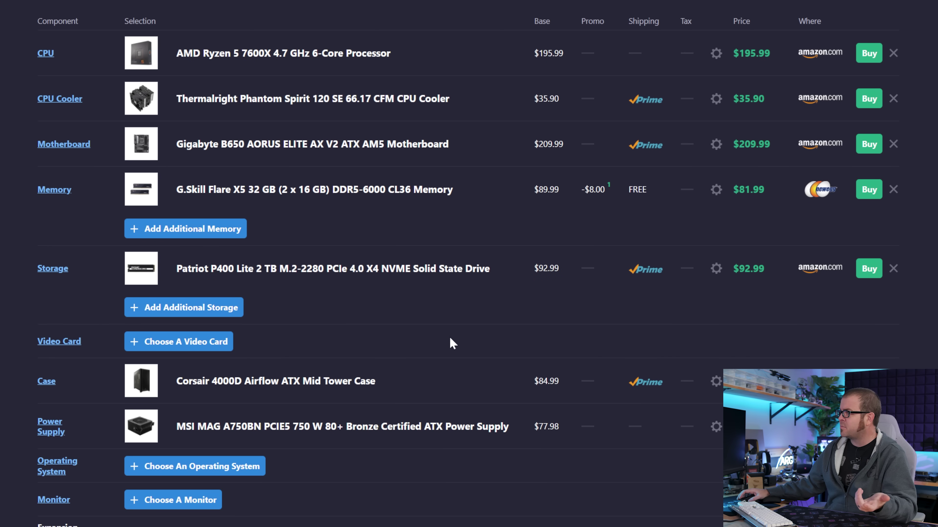
pyautogui.scroll(-2, 276, 369)
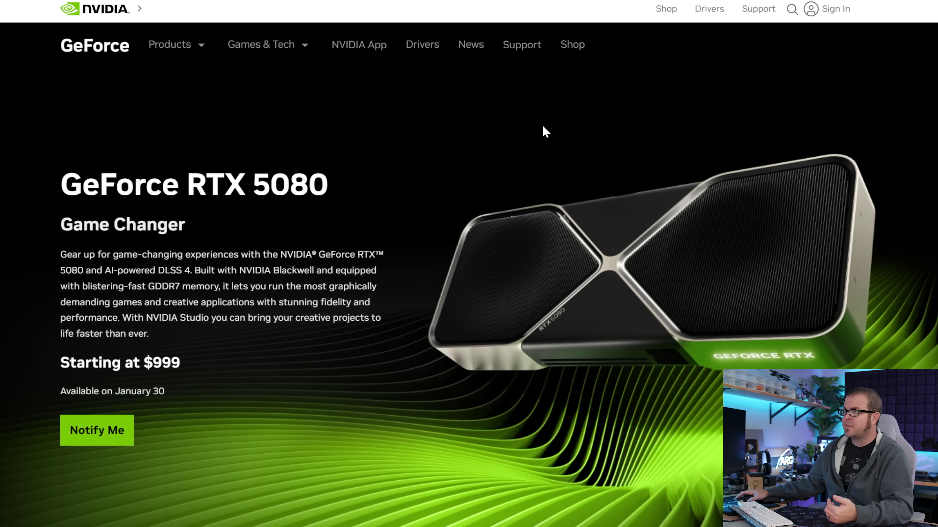
# Step: View the full GeForce RTX 5080 specifications on NVIDIA's site down to the required system power
pyautogui.scroll(-1, 511, 187)
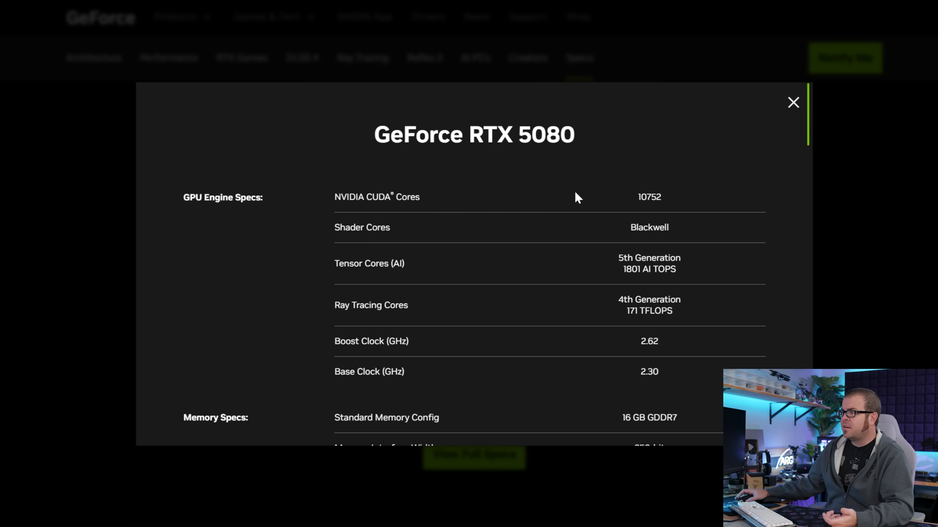
pyautogui.scroll(-15, 576, 200)
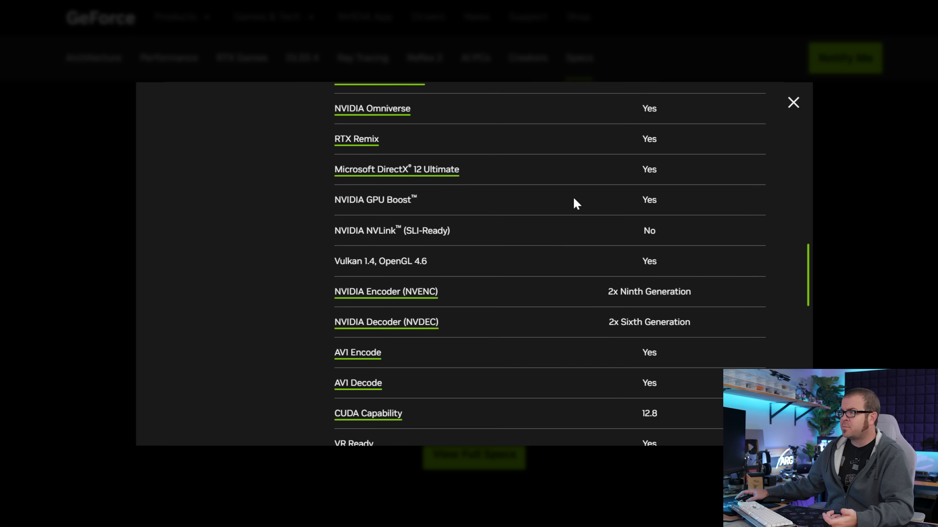
pyautogui.scroll(-15, 576, 204)
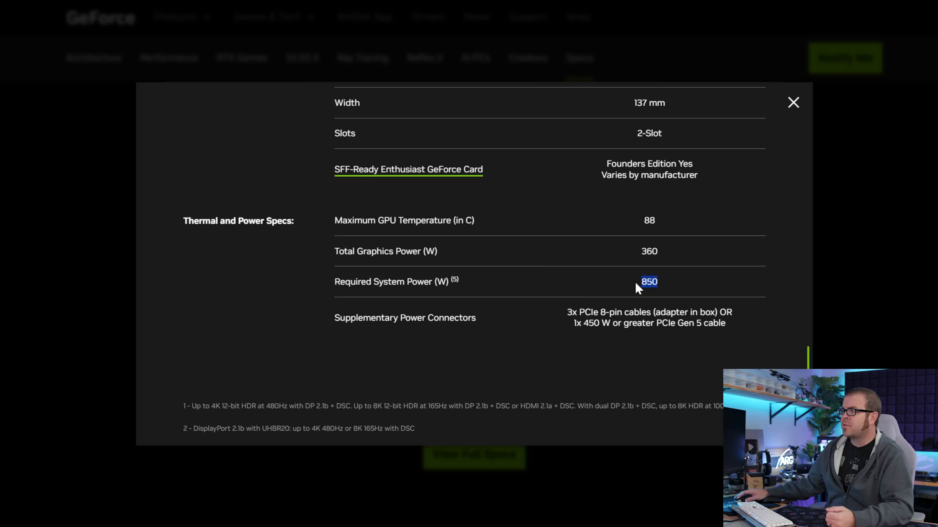
# Step: Compare the thermal and power specs of the GeForce RTX 5070 family and RTX 5090, highlighting the required system power
pyautogui.moveTo(472, 191); pyautogui.dragTo(739, 192)
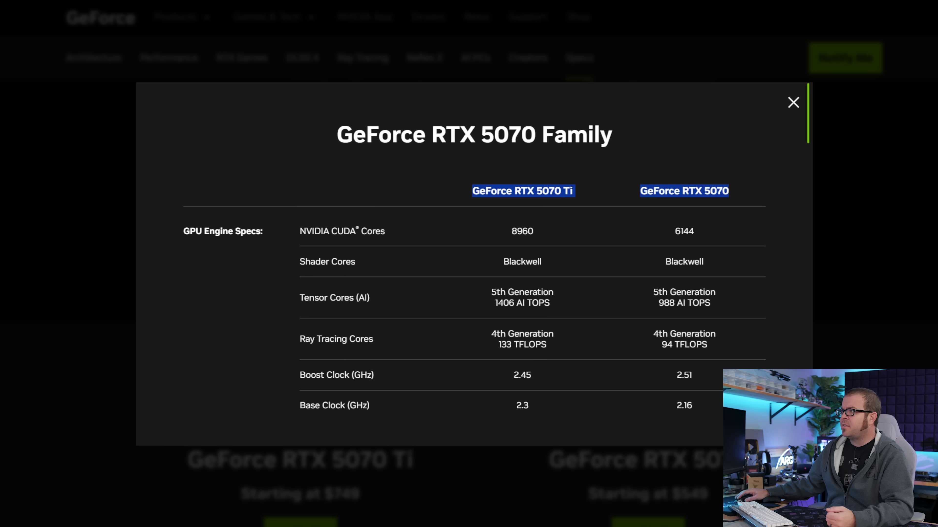
pyautogui.scroll(-20, 667, 215)
pyautogui.scroll(2, 694, 236)
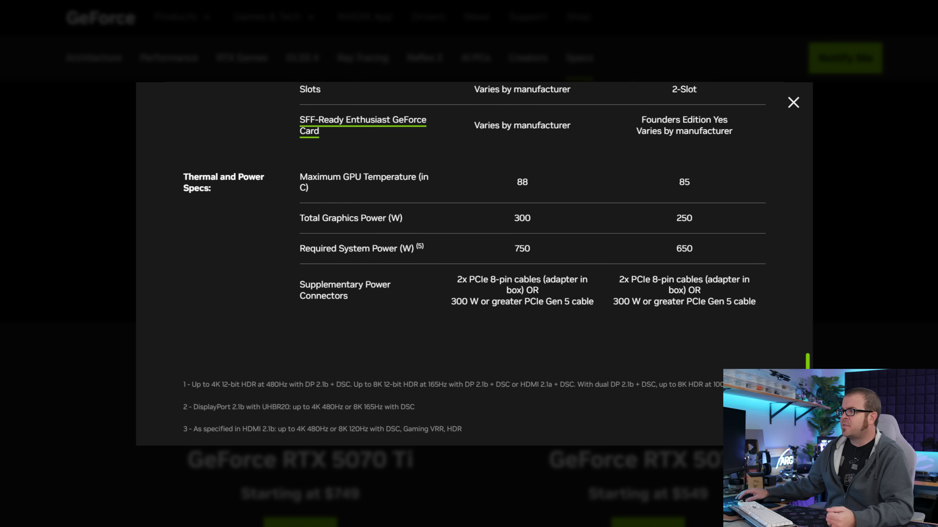
pyautogui.moveTo(695, 258); pyautogui.dragTo(675, 256)
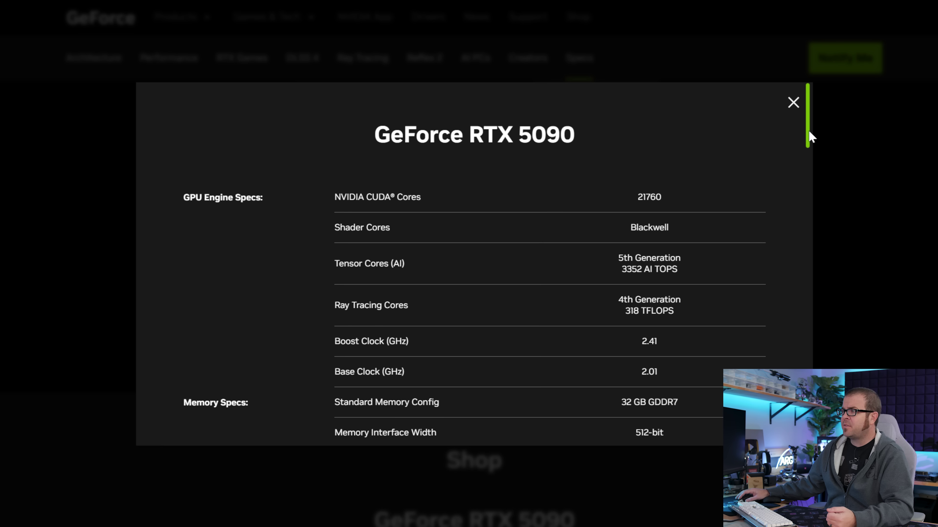
pyautogui.moveTo(809, 137); pyautogui.dragTo(808, 400)
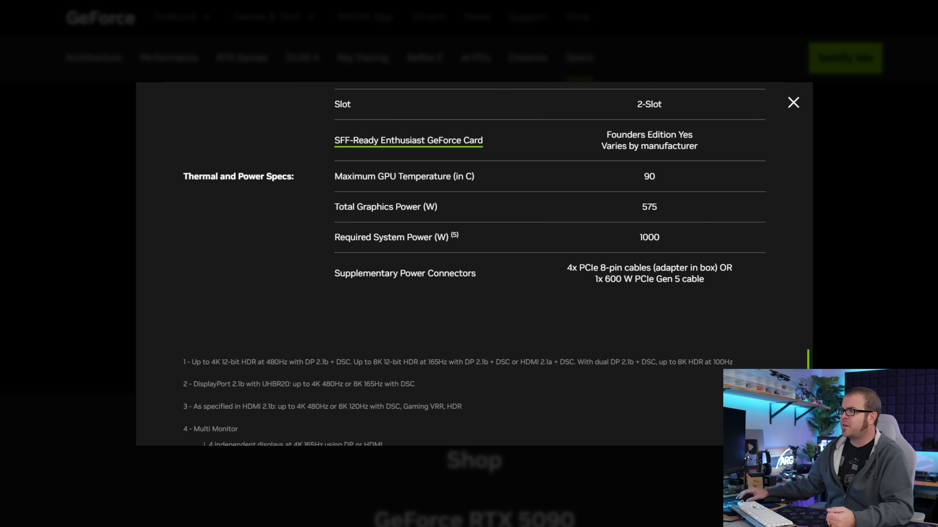
pyautogui.moveTo(631, 240); pyautogui.dragTo(675, 244)
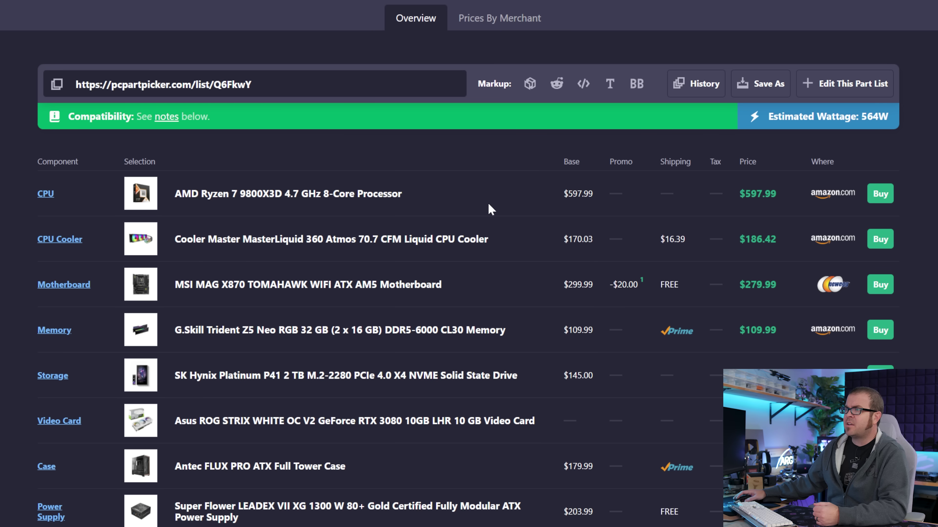
# Step: Review the Ryzen 7 9800X3D part list on PCPartPicker from the CPU down to the monitors and totals
pyautogui.scroll(-2, 488, 202)
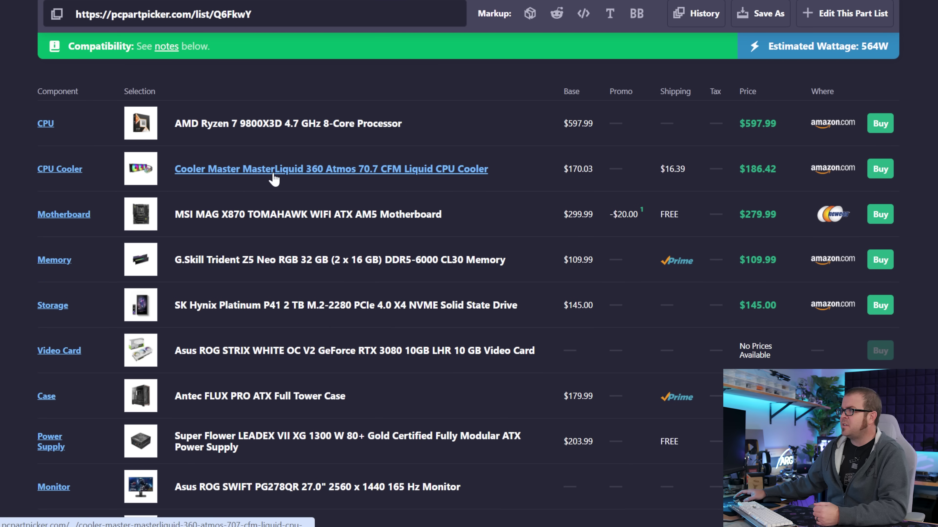
pyautogui.scroll(-2, 435, 171)
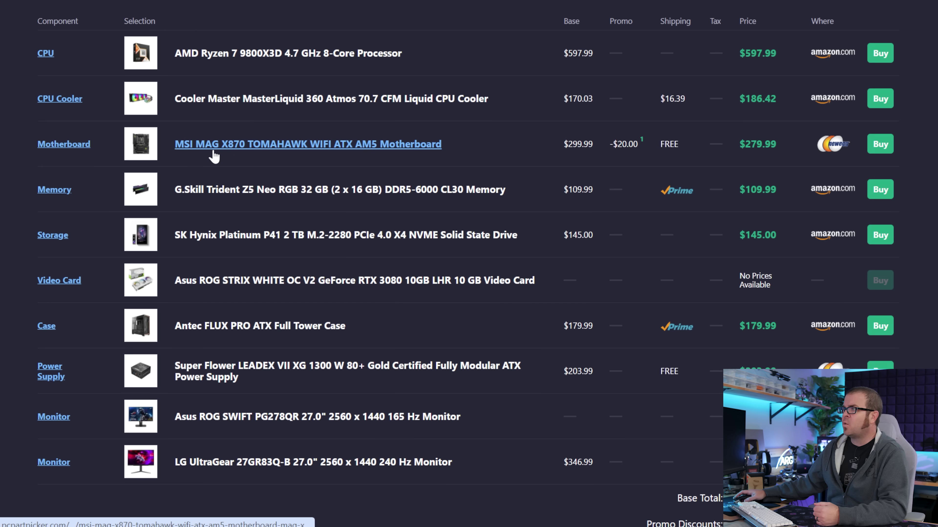
pyautogui.scroll(-2, 369, 150)
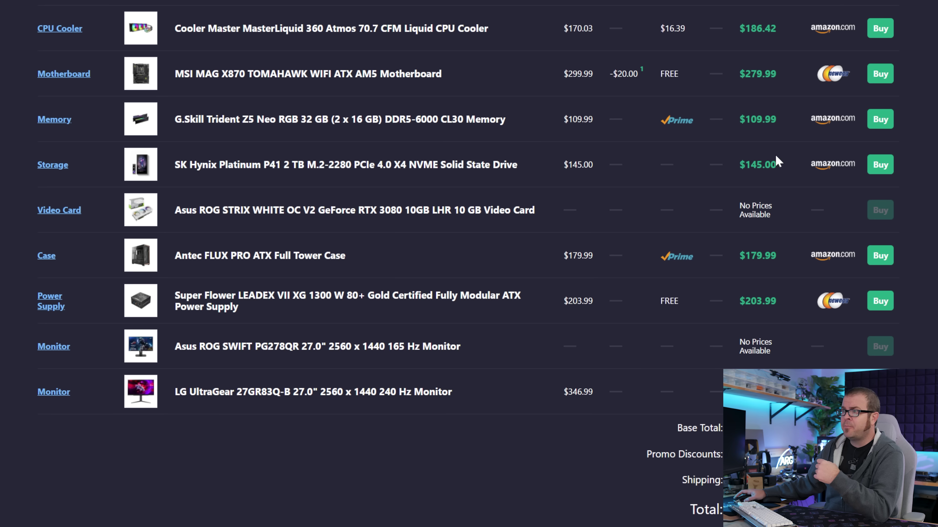
pyautogui.scroll(-2, 242, 190)
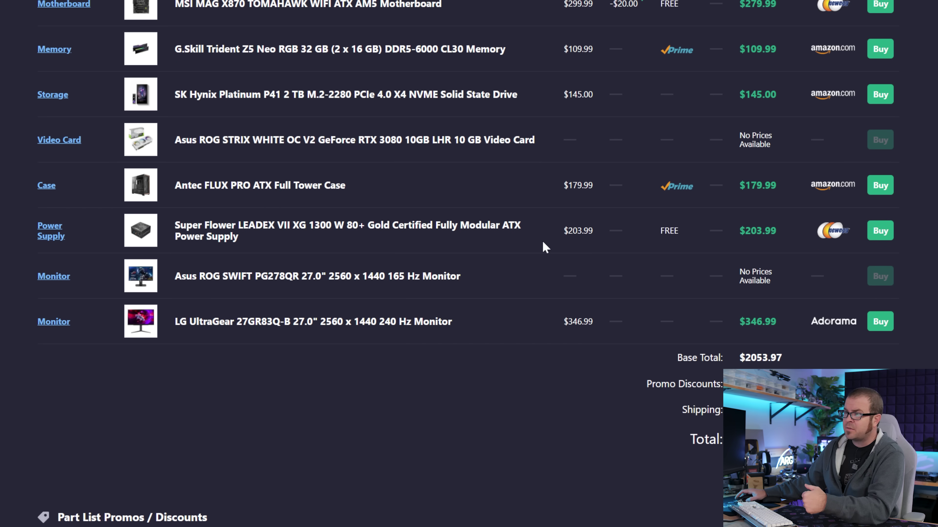
pyautogui.scroll(2, 546, 246)
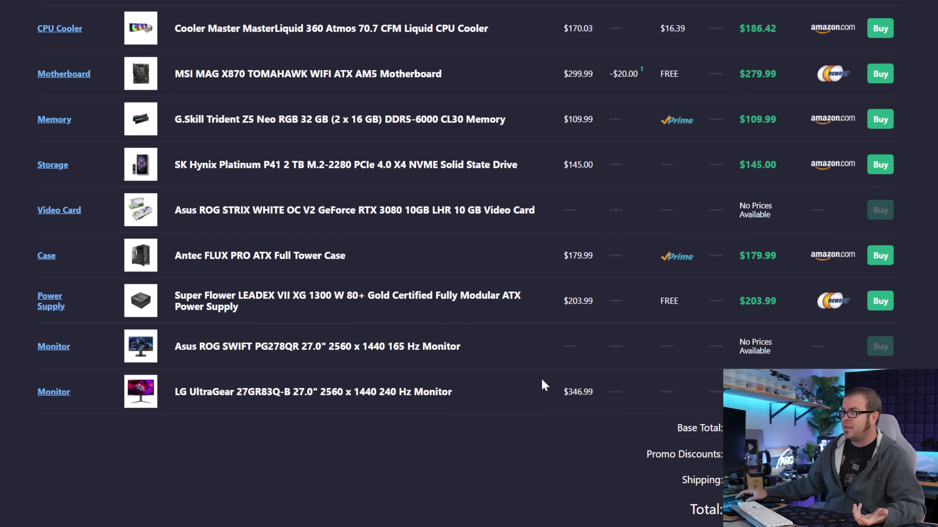
pyautogui.scroll(-2, 540, 380)
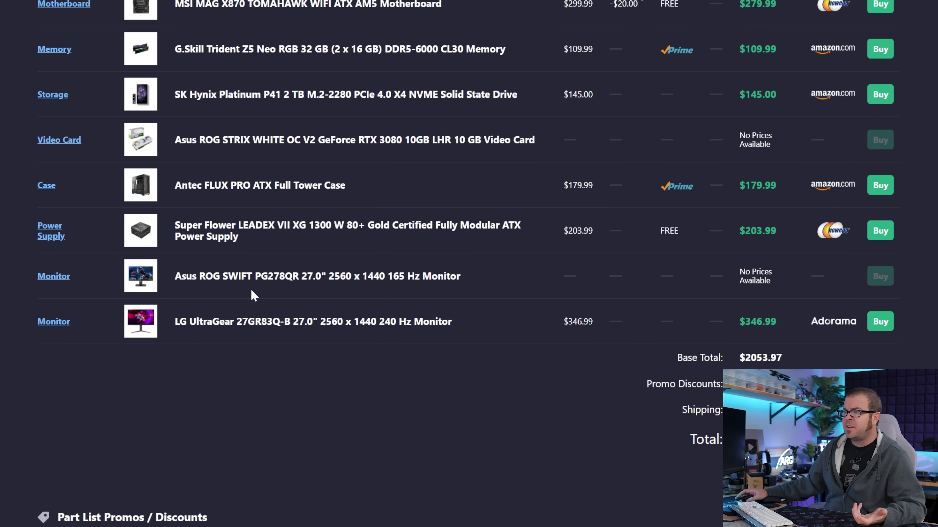
pyautogui.scroll(-2, 480, 299)
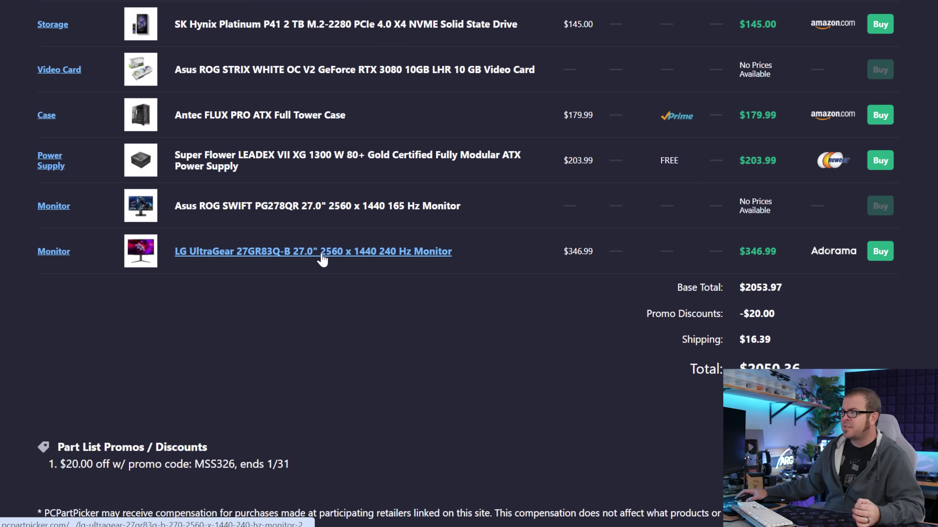
pyautogui.scroll(2, 552, 366)
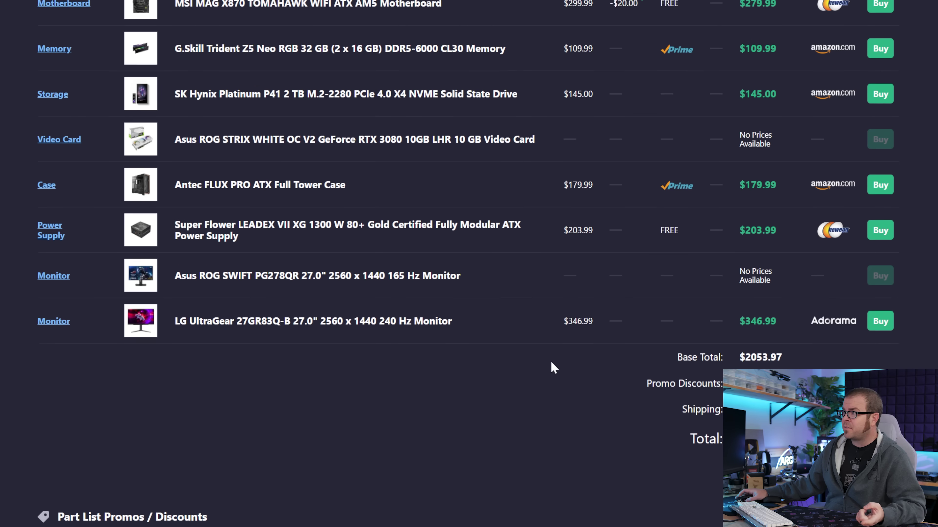
pyautogui.scroll(-2, 550, 361)
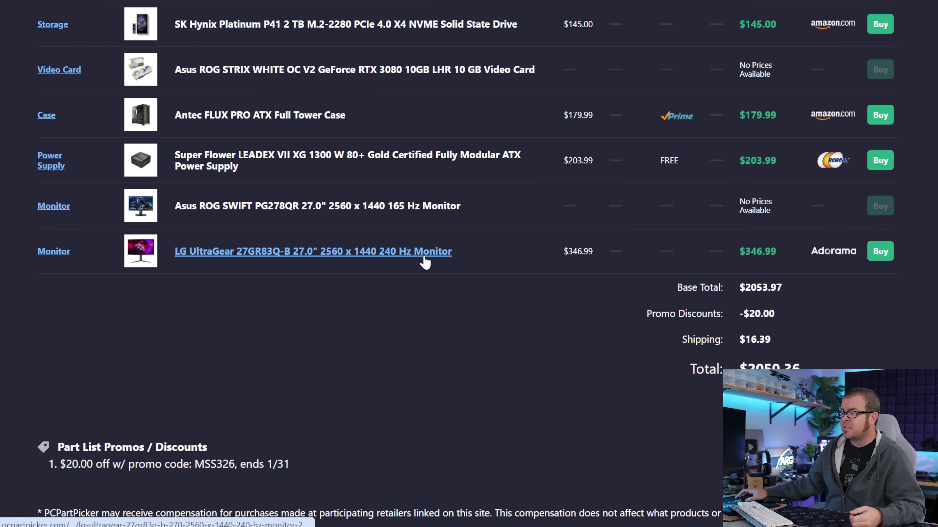
# Step: Remove the CPU cooler, motherboard, memory and storage from the editable Ryzen 7 9800X3D part list
pyautogui.scroll(9, 485, 181)
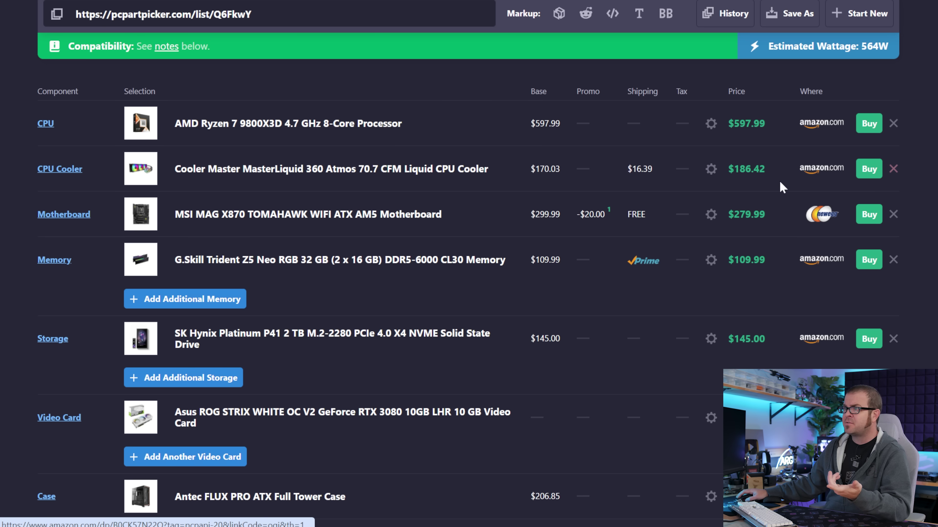
pyautogui.click(893, 171)
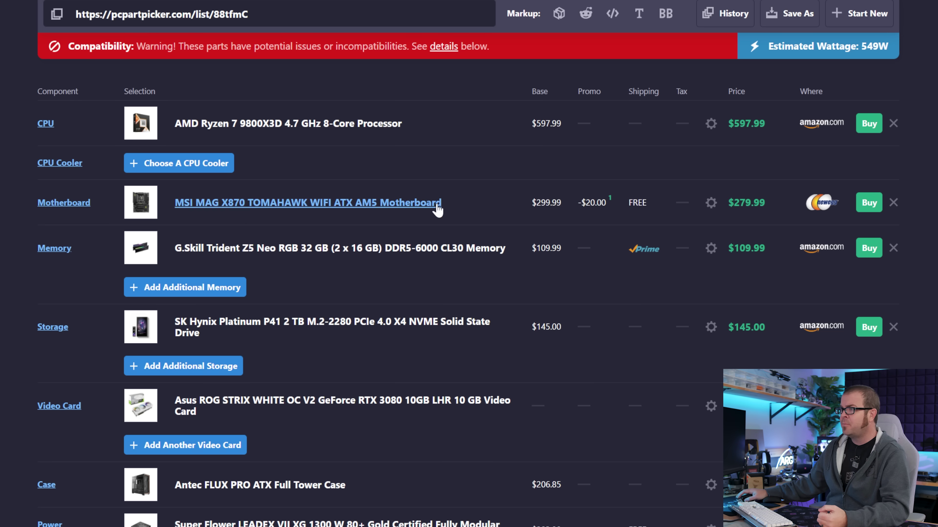
pyautogui.click(893, 203)
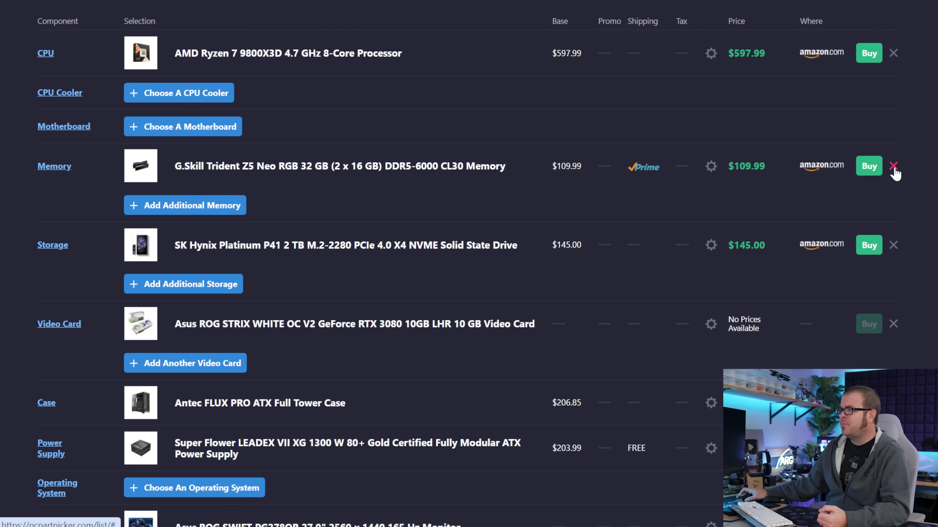
pyautogui.click(893, 166)
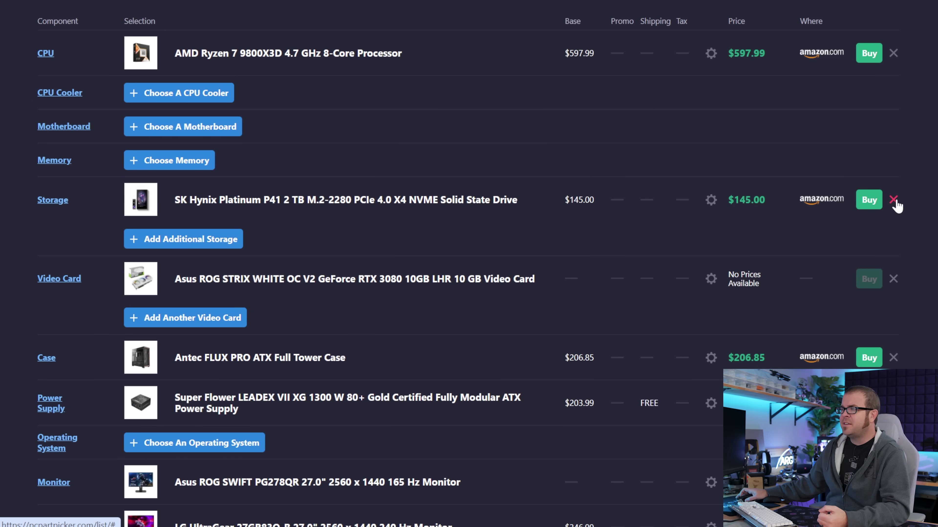
pyautogui.click(893, 200)
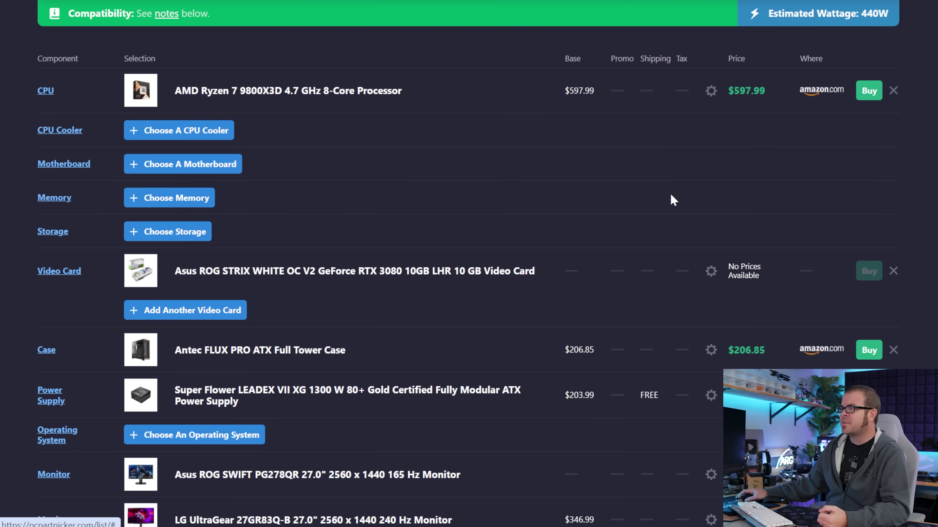
pyautogui.scroll(-3, 669, 193)
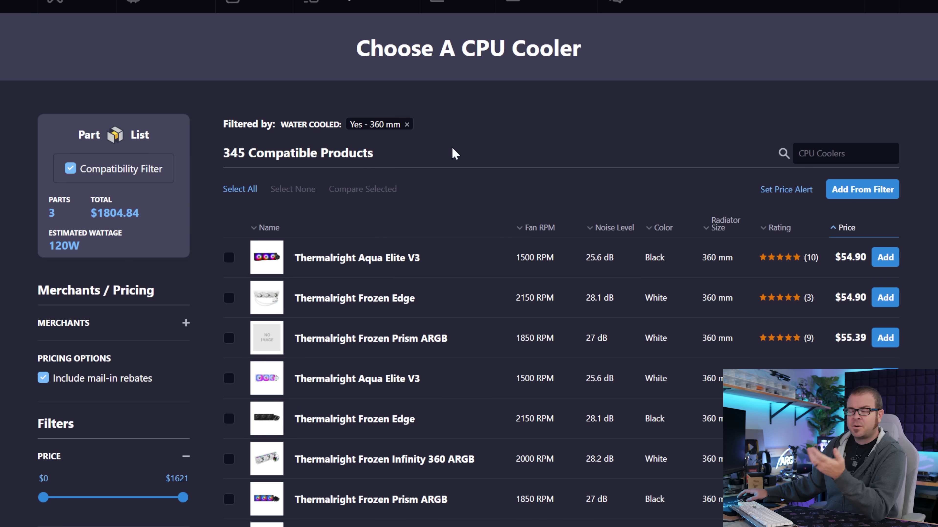
# Step: Browse the 360 mm water-cooled CPU coolers and add the Cooler Master MasterLiquid 360 Core II to the part list
pyautogui.scroll(-2, 452, 149)
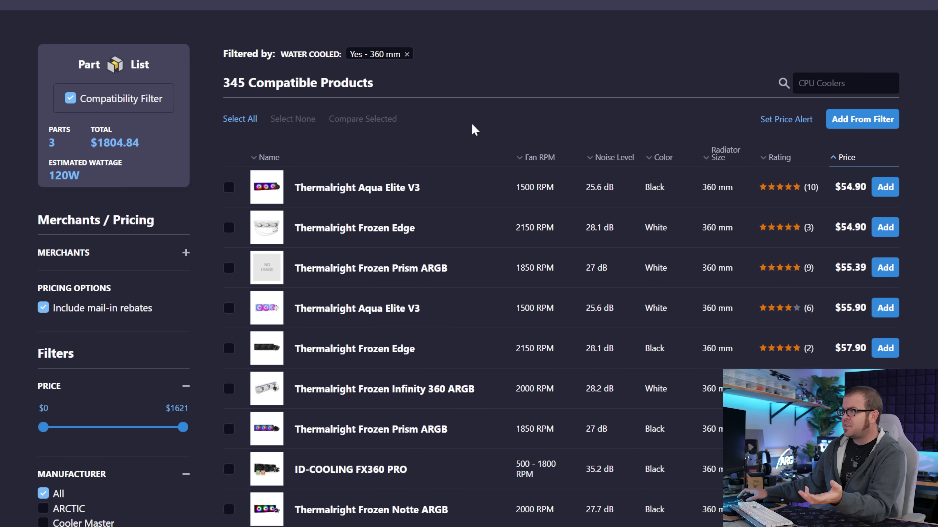
pyautogui.scroll(-5, 519, 125)
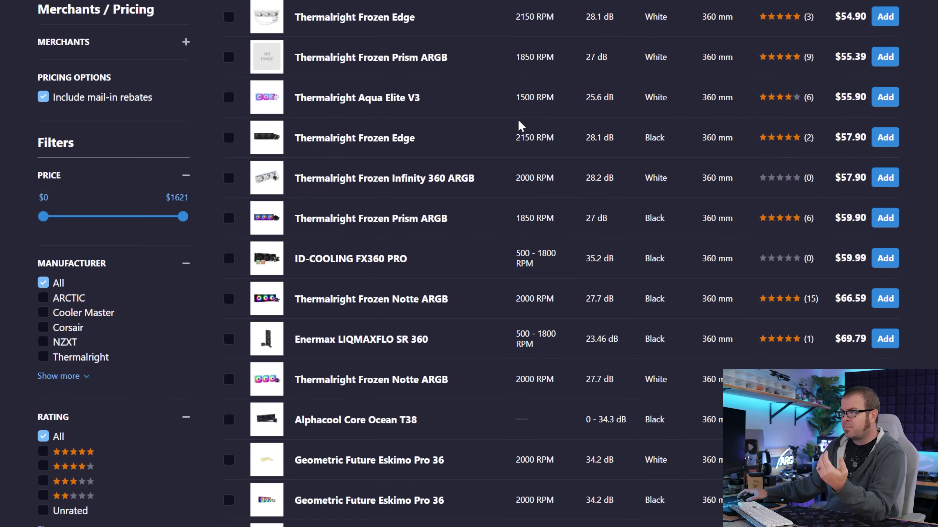
pyautogui.scroll(-3, 521, 126)
pyautogui.scroll(-5, 509, 131)
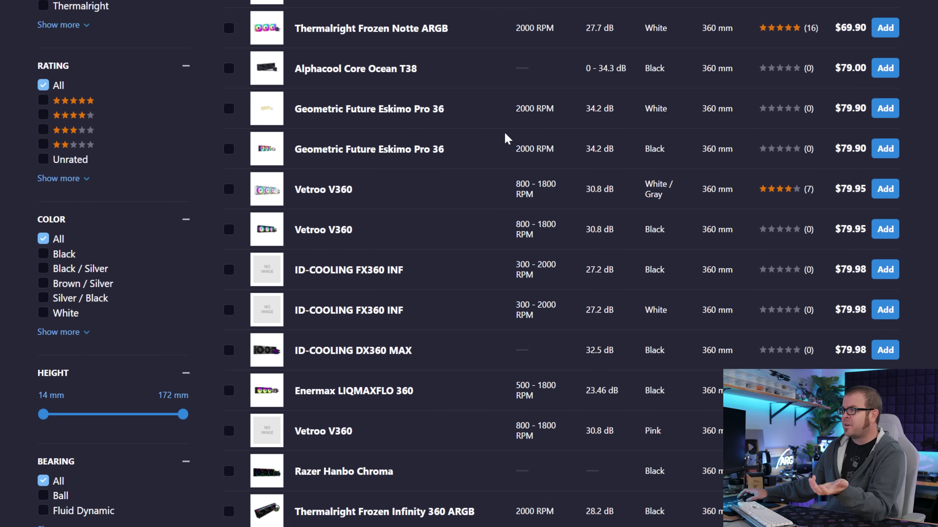
pyautogui.scroll(-8, 505, 133)
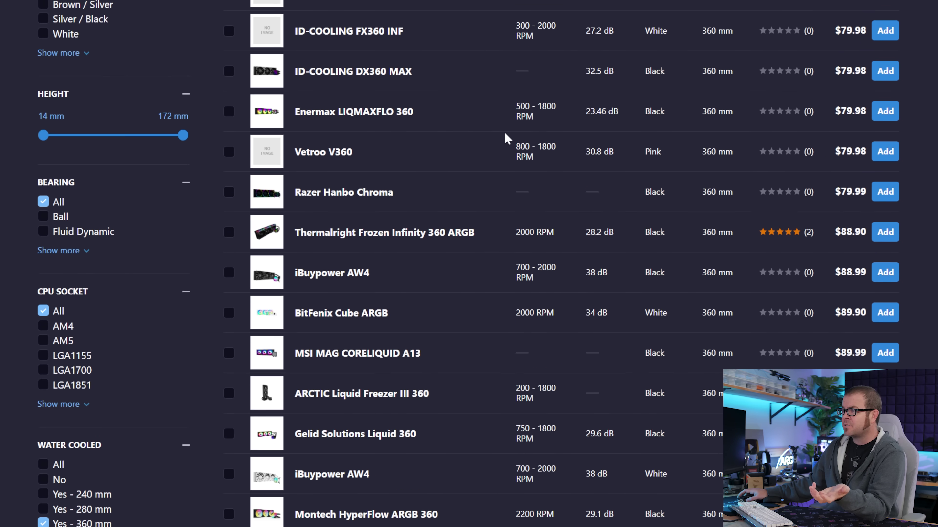
pyautogui.scroll(-6, 504, 131)
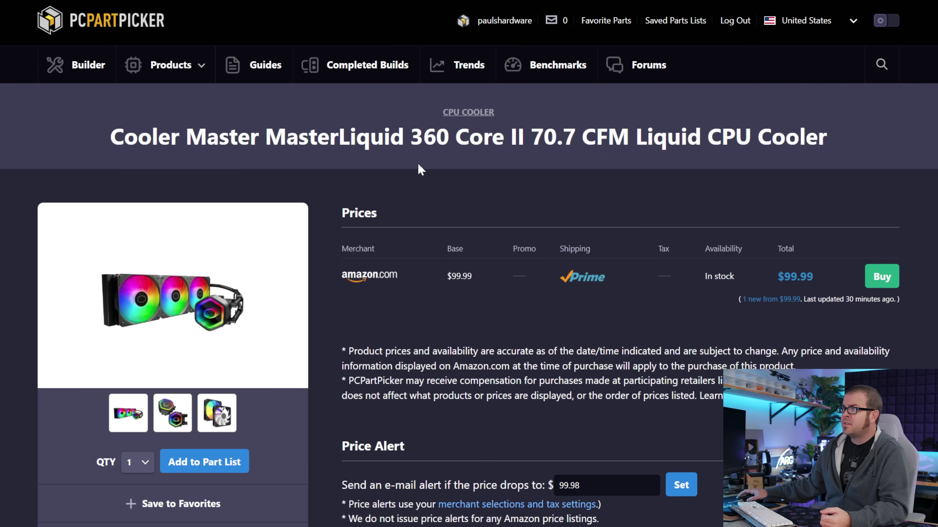
pyautogui.scroll(-2, 455, 166)
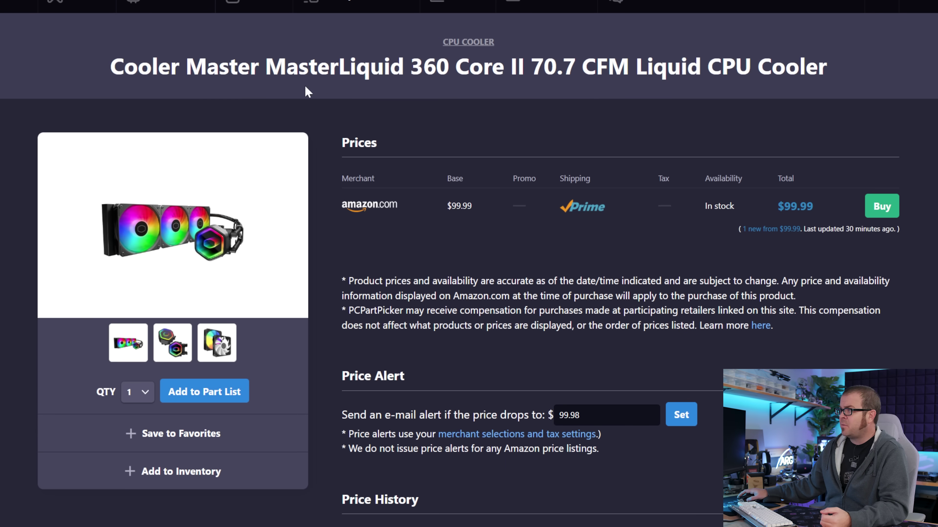
pyautogui.scroll(2, 406, 148)
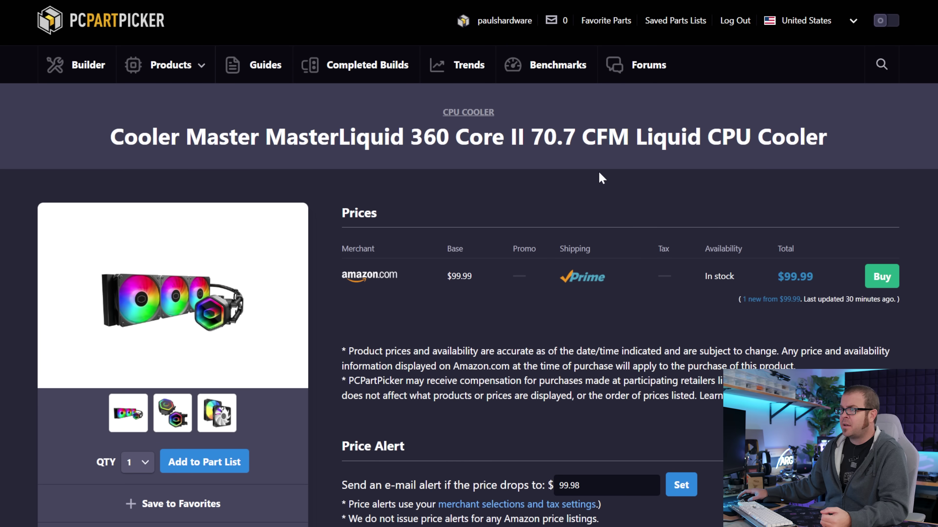
pyautogui.click(232, 465)
pyautogui.scroll(-6, 485, 285)
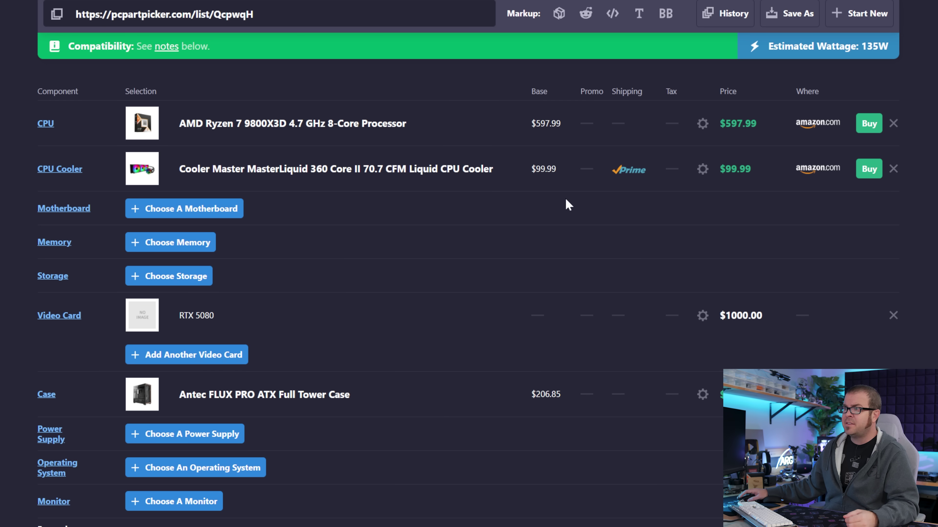
# Step: Compare AM5 motherboard options and add the Gigabyte X870E AORUS ELITE WIFI7 ATX board to the part list
pyautogui.scroll(-2, 569, 205)
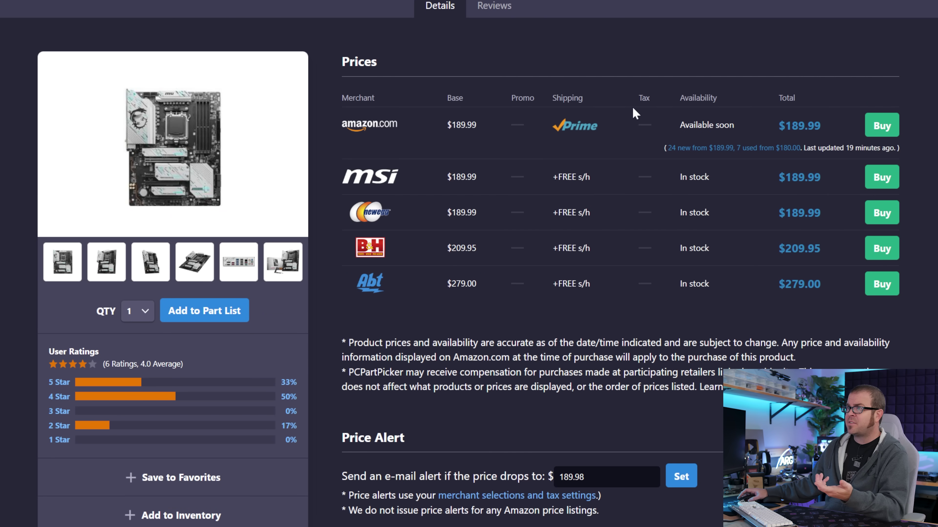
pyautogui.scroll(3, 678, 79)
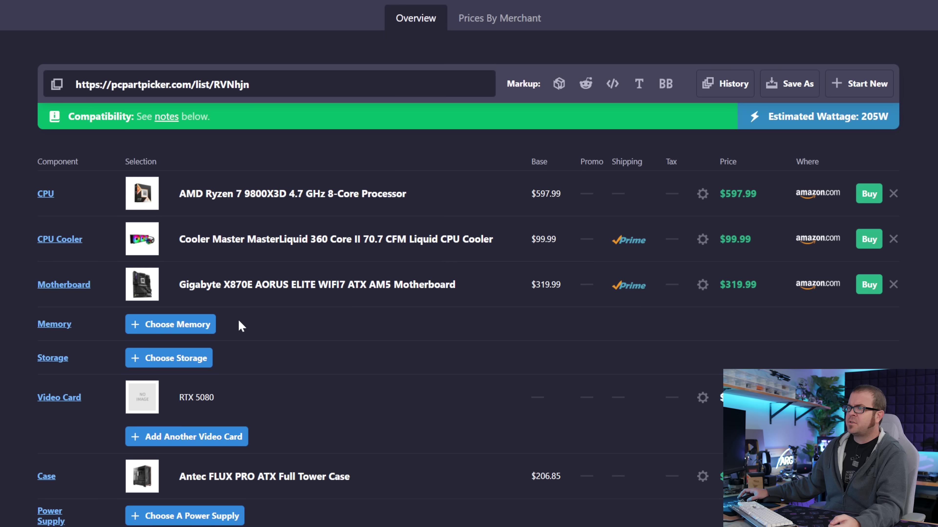
# Step: Filter the compatible memory to 2 x 32GB modules at speeds of 6000 to 8400 with CAS latency 28 to 32
pyautogui.scroll(-2, 316, 309)
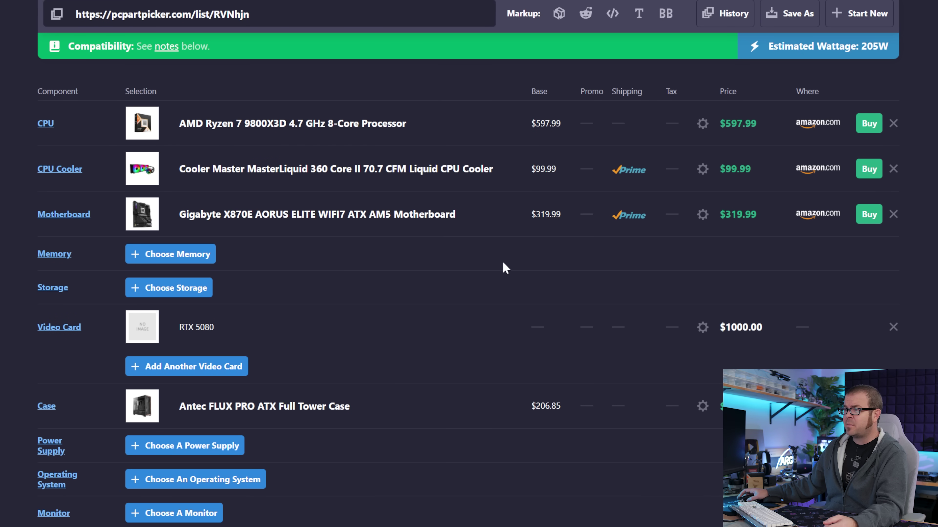
pyautogui.scroll(-2, 466, 256)
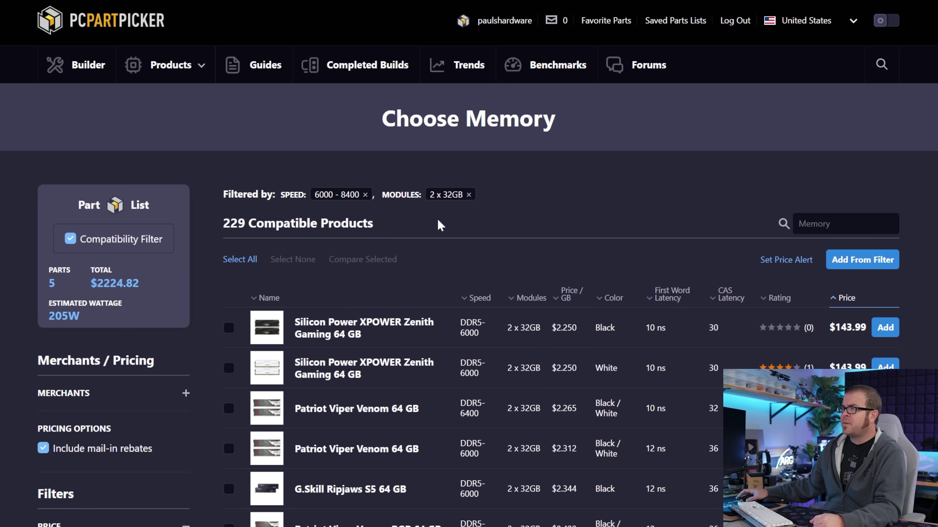
pyautogui.scroll(-3, 548, 169)
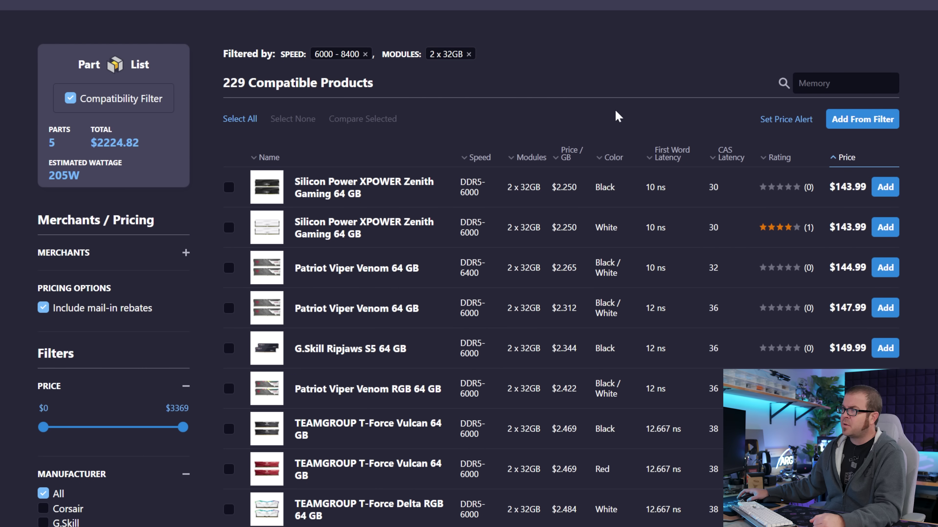
pyautogui.scroll(-2, 618, 103)
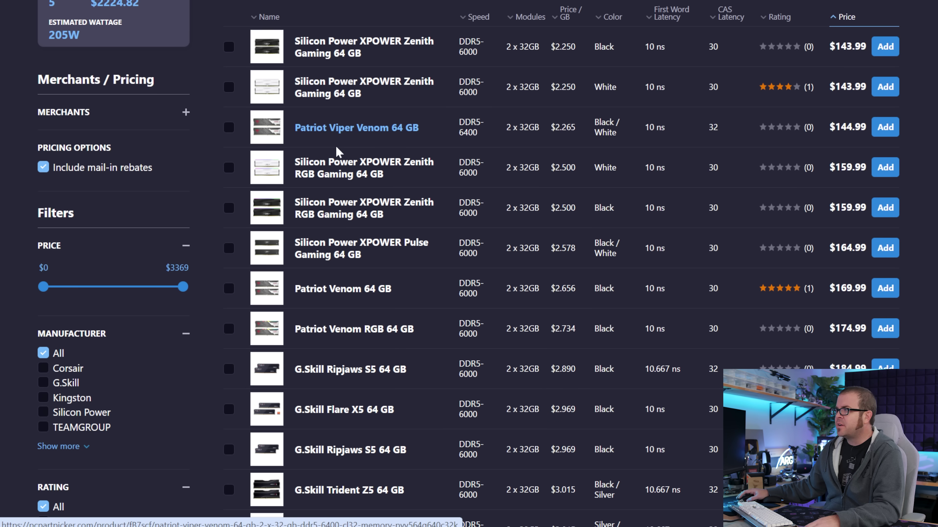
# Step: Browse the filtered 64 GB memory kits and open the G.Skill Trident Z5 Neo RGB DDR5-6000 CL30 product page
pyautogui.scroll(4, 400, 131)
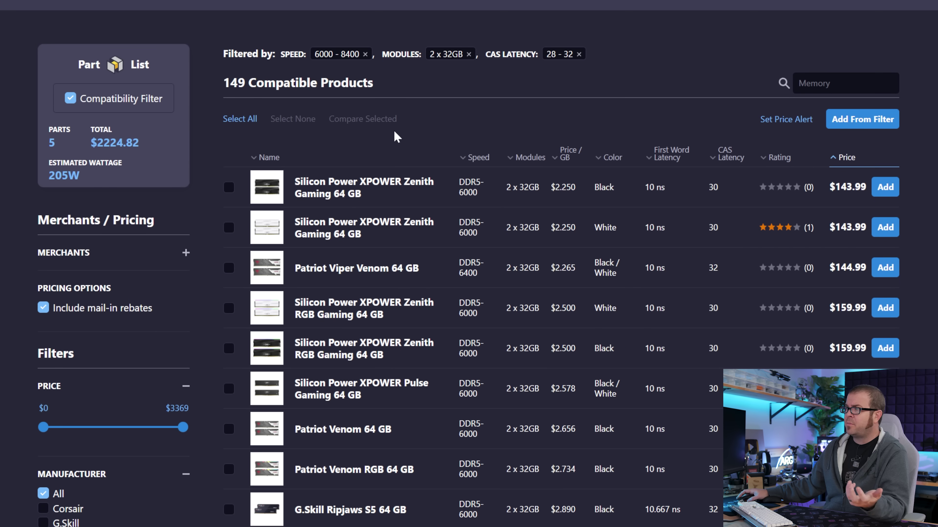
pyautogui.scroll(-2, 396, 131)
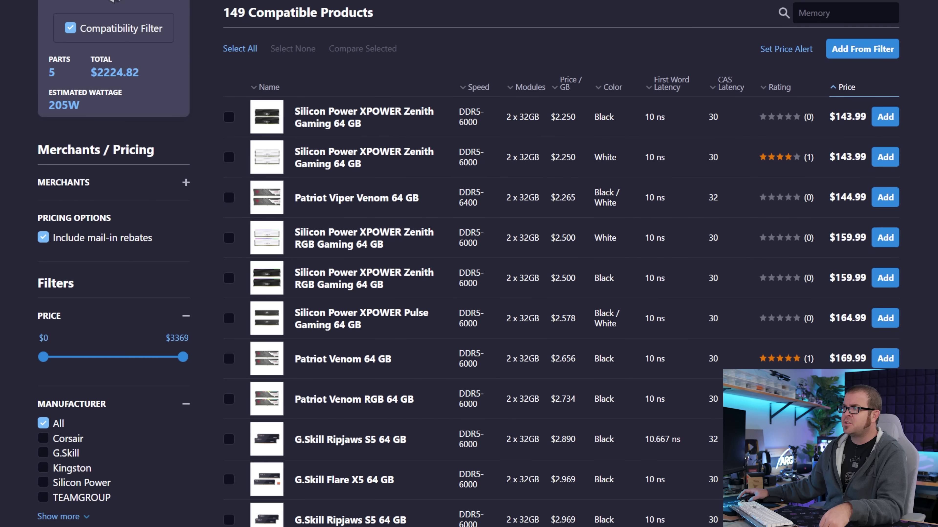
pyautogui.scroll(-2, 402, 243)
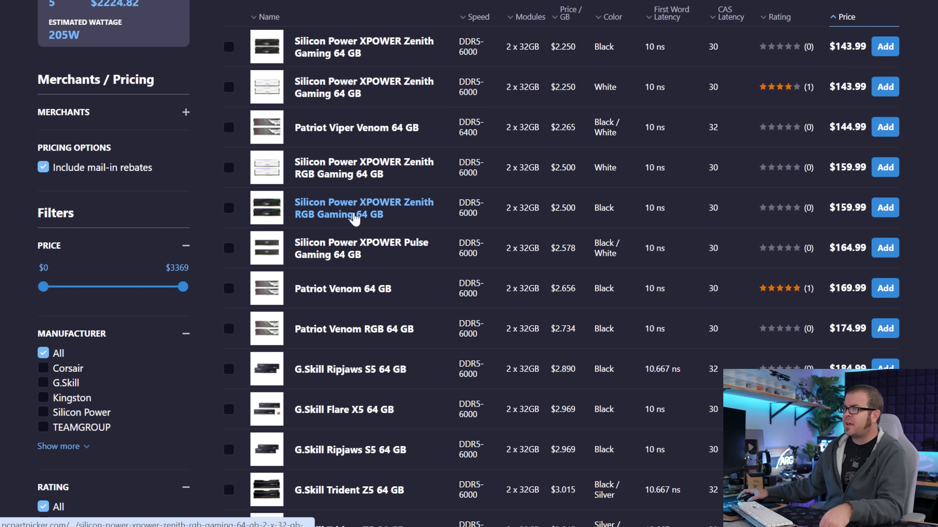
pyautogui.scroll(-2, 448, 210)
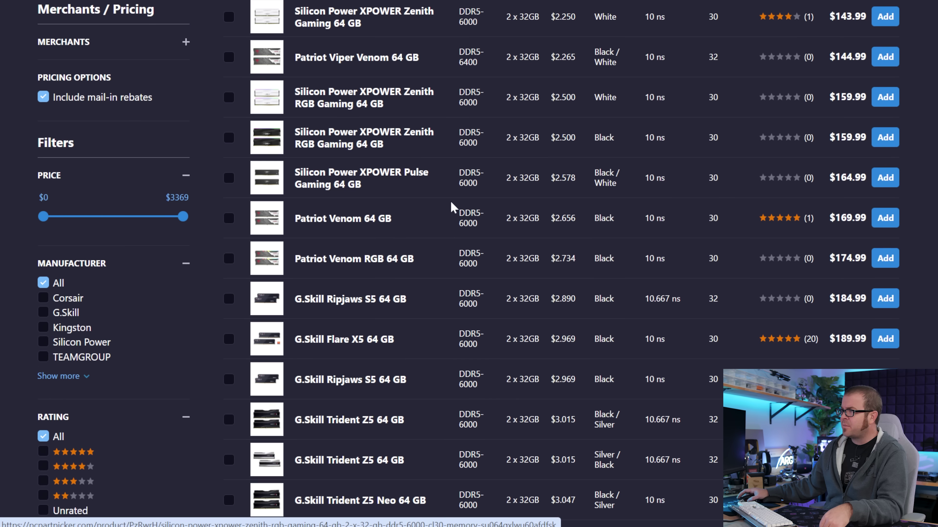
pyautogui.scroll(-2, 445, 209)
pyautogui.scroll(2, 438, 221)
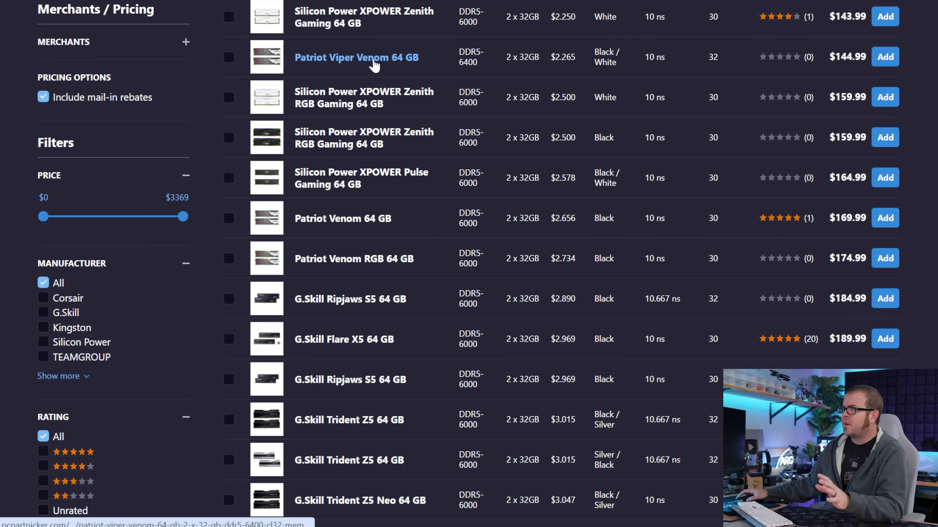
pyautogui.scroll(-2, 413, 100)
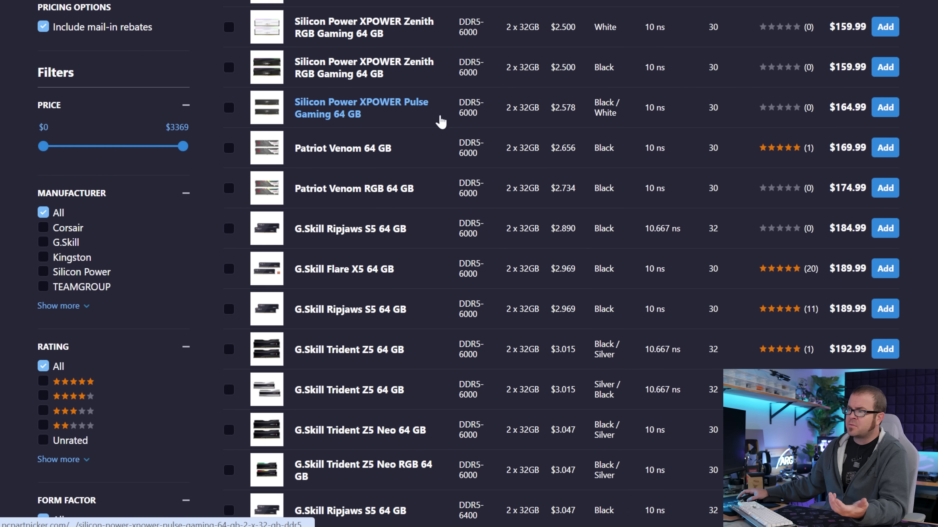
pyautogui.scroll(2, 425, 199)
pyautogui.scroll(-2, 428, 223)
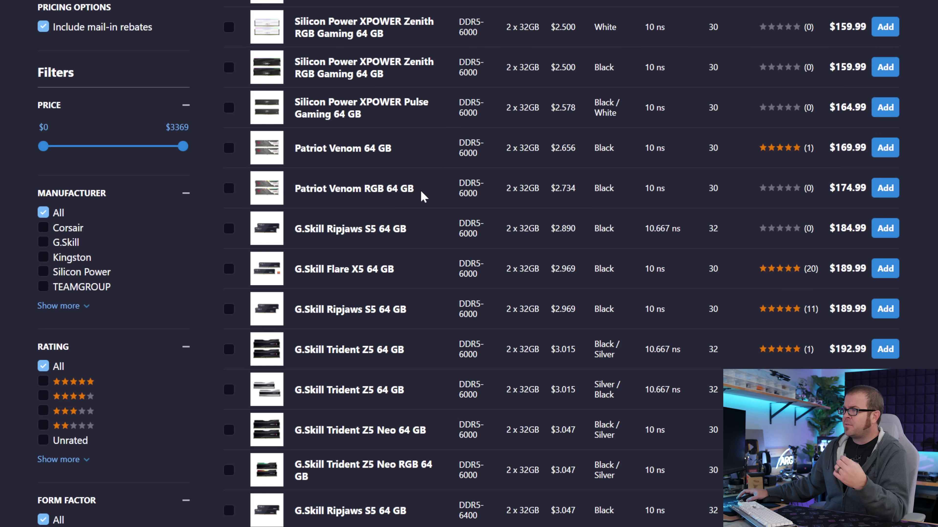
pyautogui.scroll(-2, 421, 178)
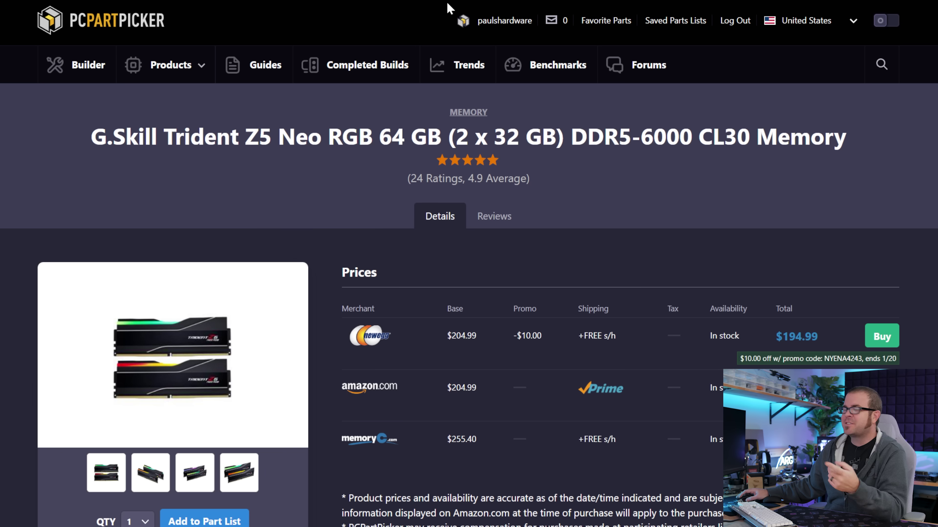
# Step: Check the merchant prices of the G.Skill Trident Z5 Neo RGB 64 GB kit and add it to the part list
pyautogui.scroll(-2, 494, 195)
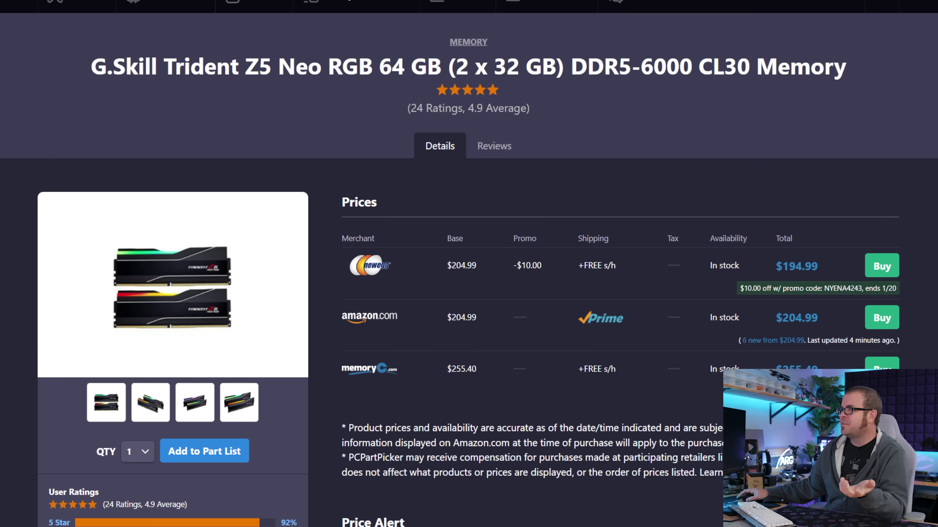
pyautogui.scroll(-2, 634, 153)
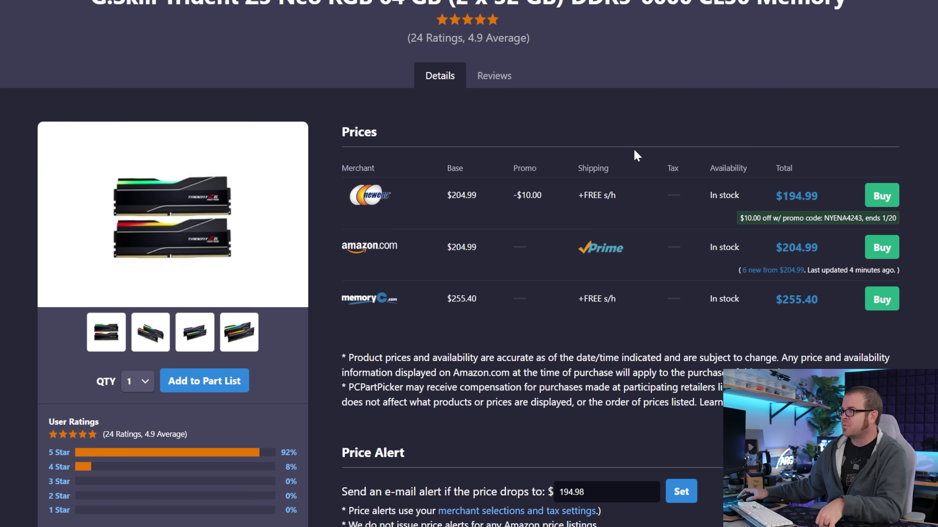
pyautogui.scroll(2, 674, 210)
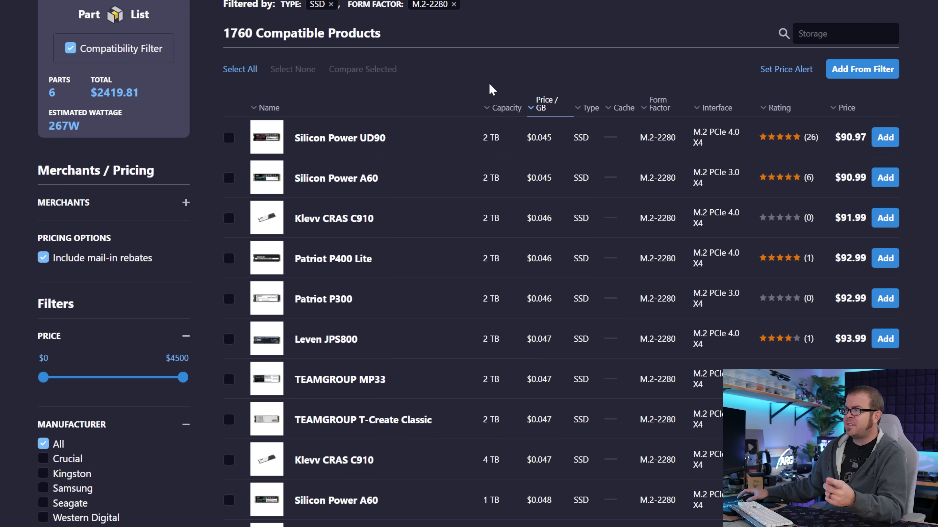
# Step: Browse the M.2-2280 SSDs by price per gigabyte and add the 4 TB TEAMGROUP MP44Q to the part list
pyautogui.scroll(3, 489, 85)
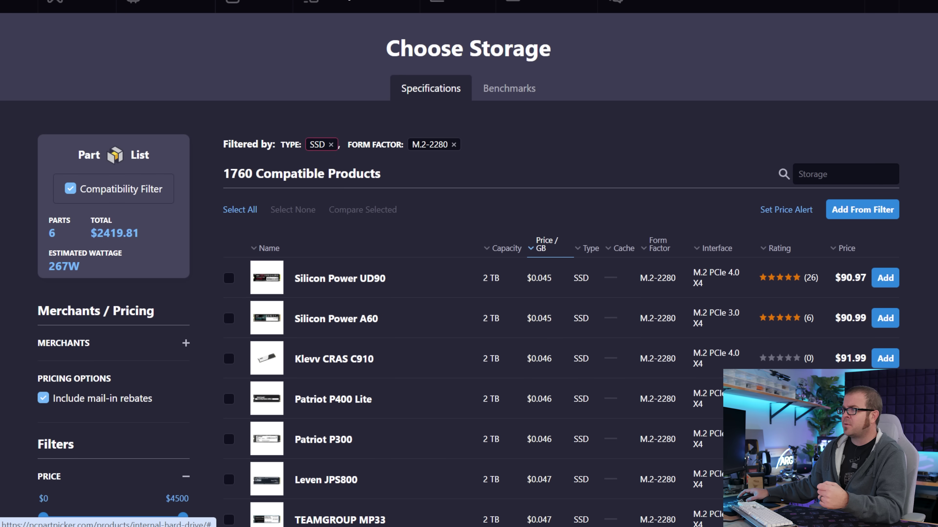
pyautogui.scroll(-2, 509, 177)
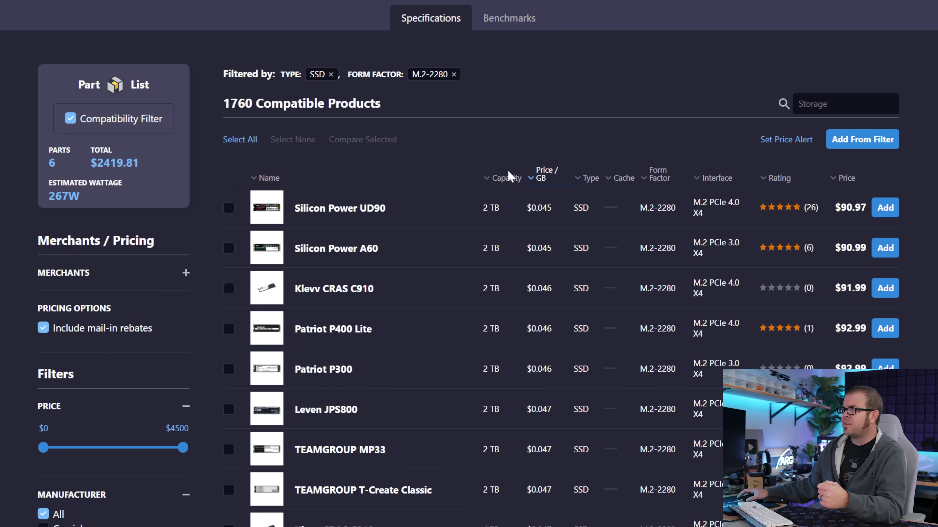
pyautogui.scroll(-2, 517, 185)
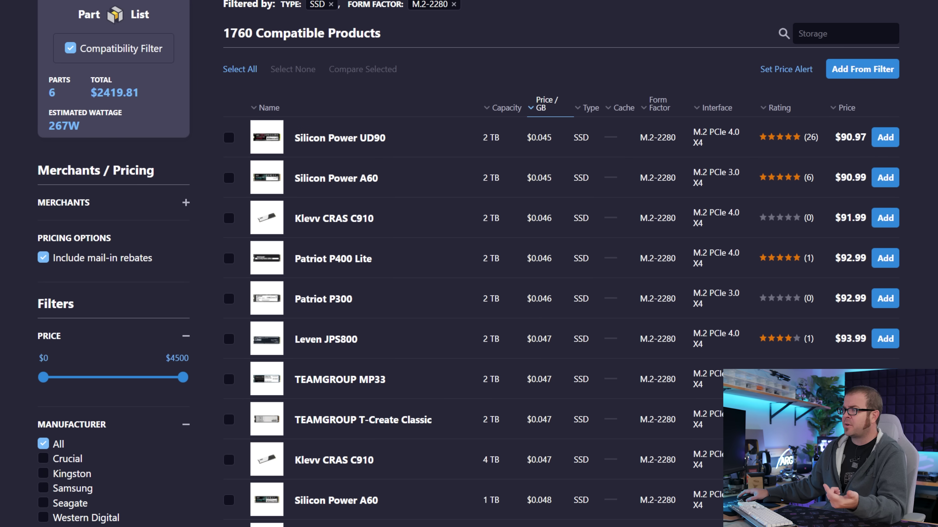
pyautogui.scroll(-2, 509, 277)
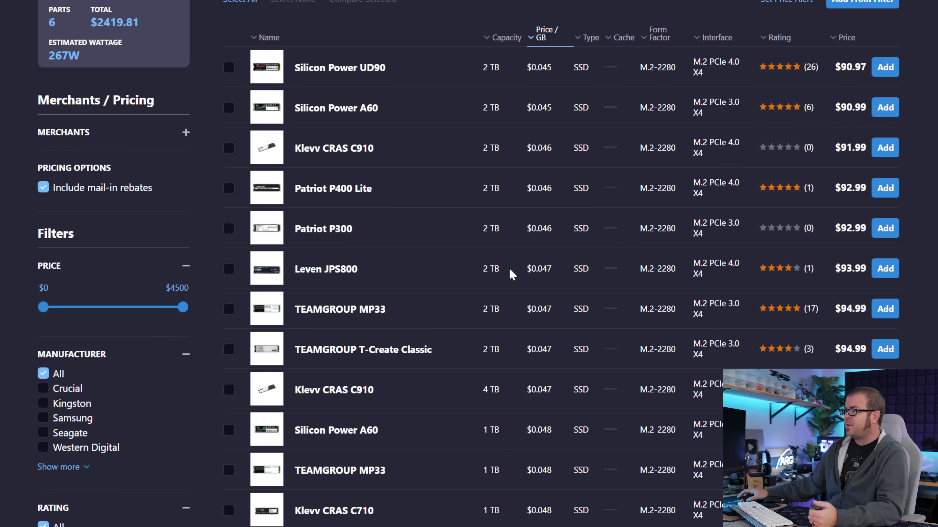
pyautogui.scroll(-2, 517, 252)
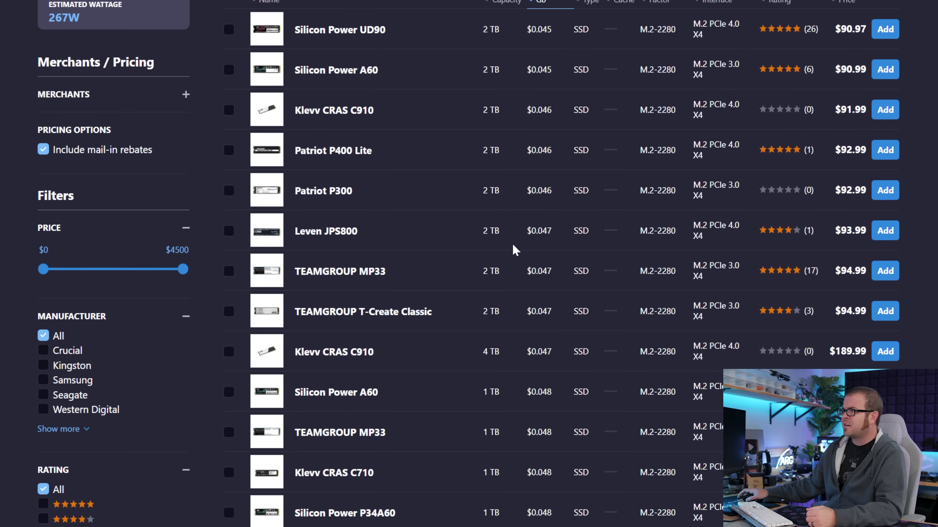
pyautogui.scroll(-2, 747, 299)
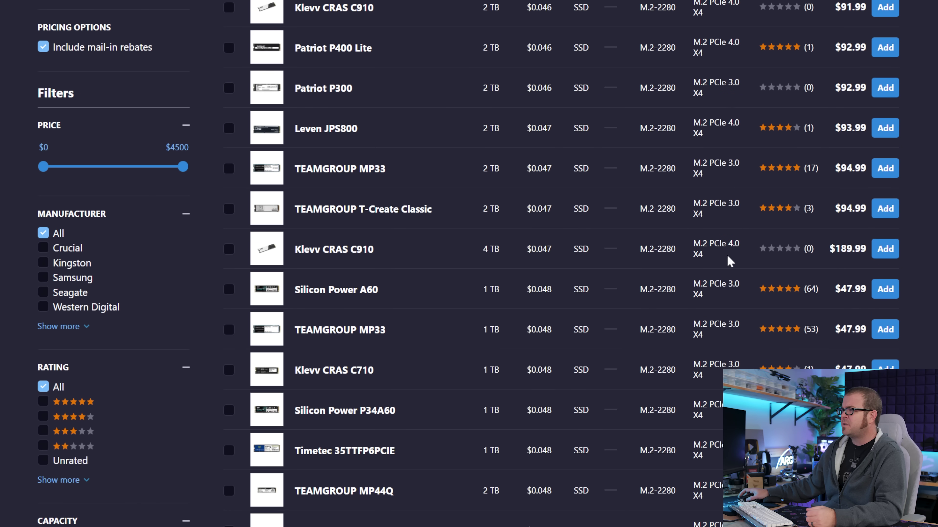
pyautogui.scroll(4, 835, 273)
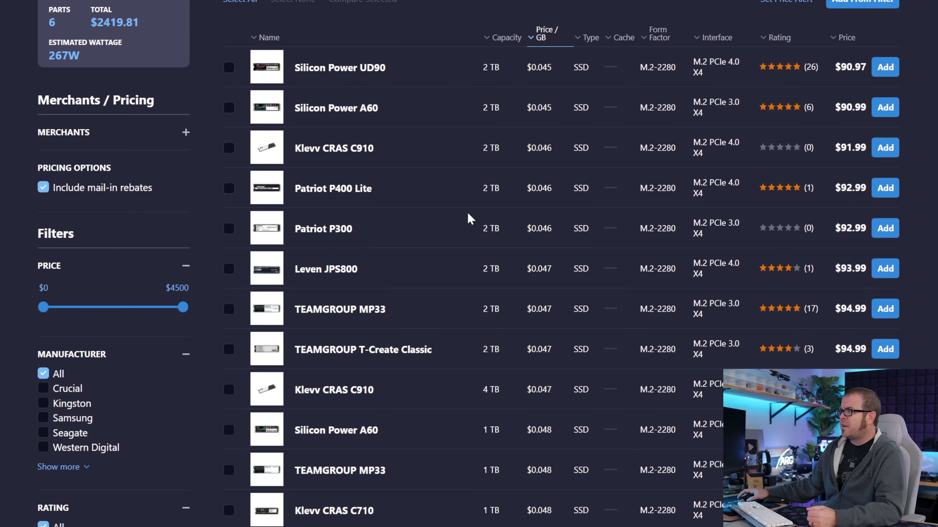
pyautogui.scroll(-4, 475, 228)
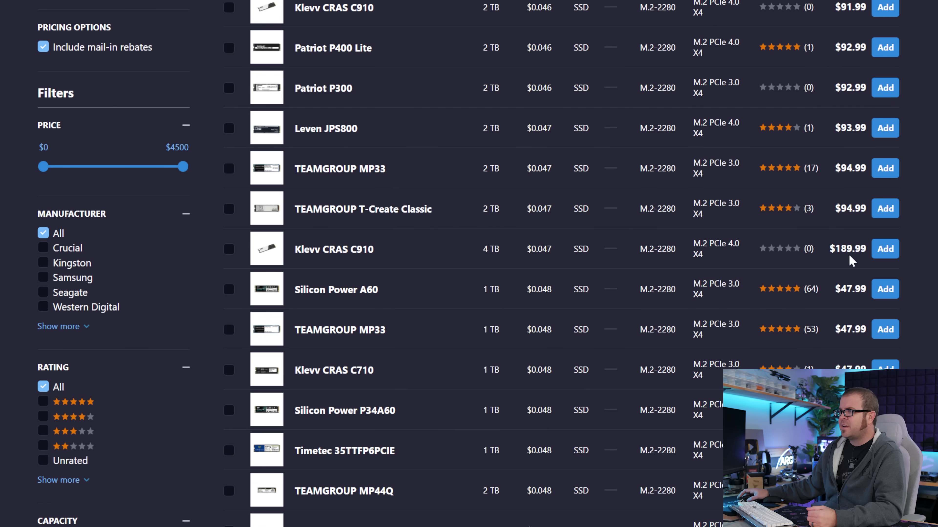
pyautogui.scroll(-15, 465, 140)
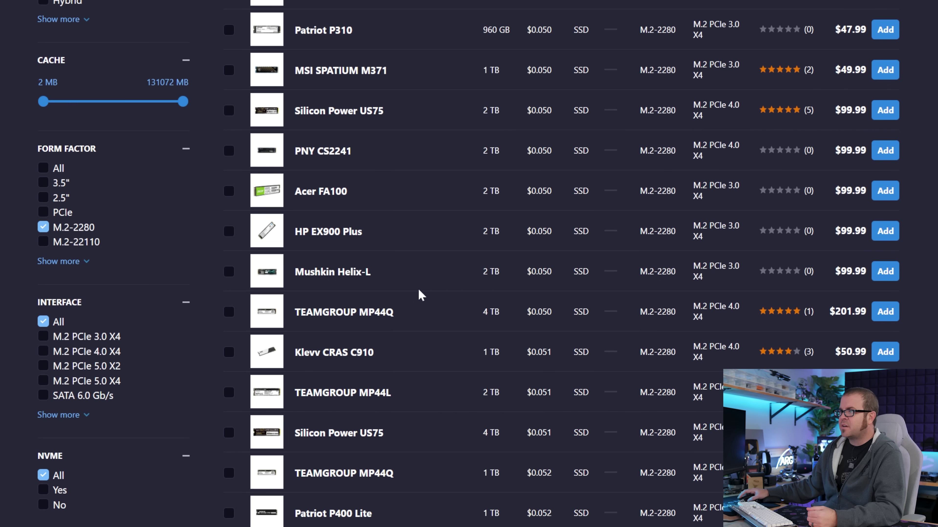
pyautogui.click(324, 315)
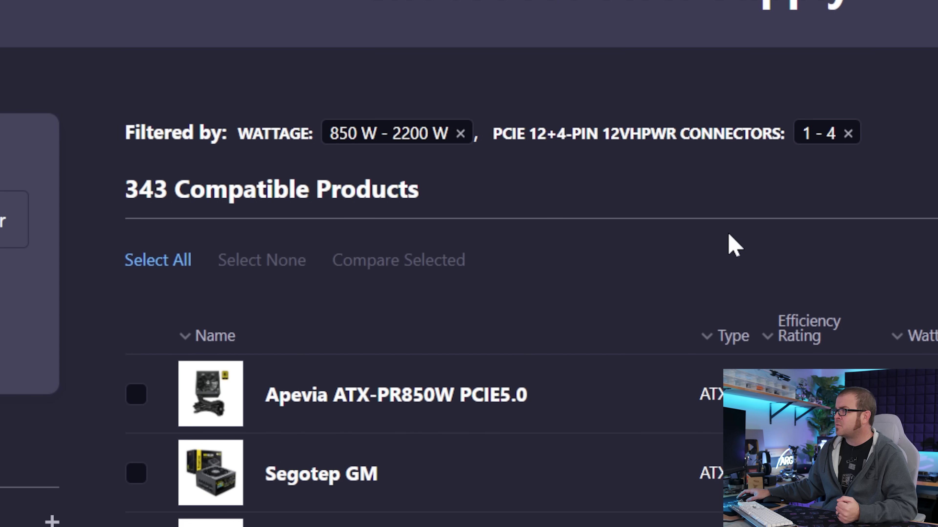
# Step: Browse the 850 to 2200 W power supplies with 12VHPWR connectors and open the be quiet! Pure Power 12 1000W on Amazon
pyautogui.scroll(-2, 661, 207)
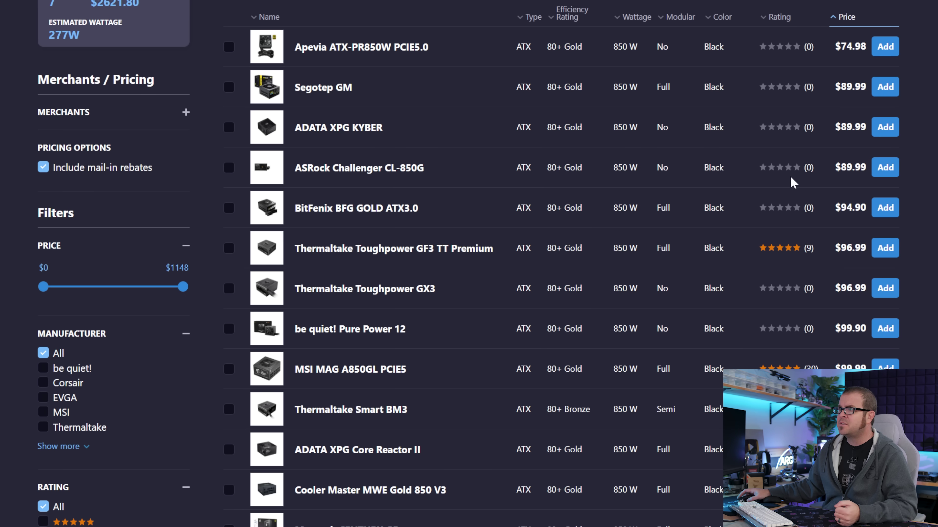
pyautogui.scroll(-10, 621, 214)
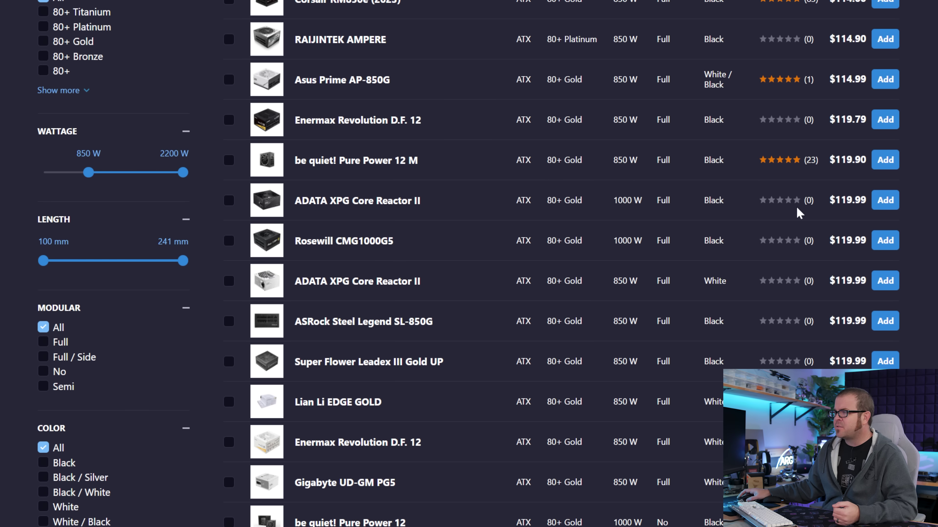
pyautogui.scroll(-5, 621, 215)
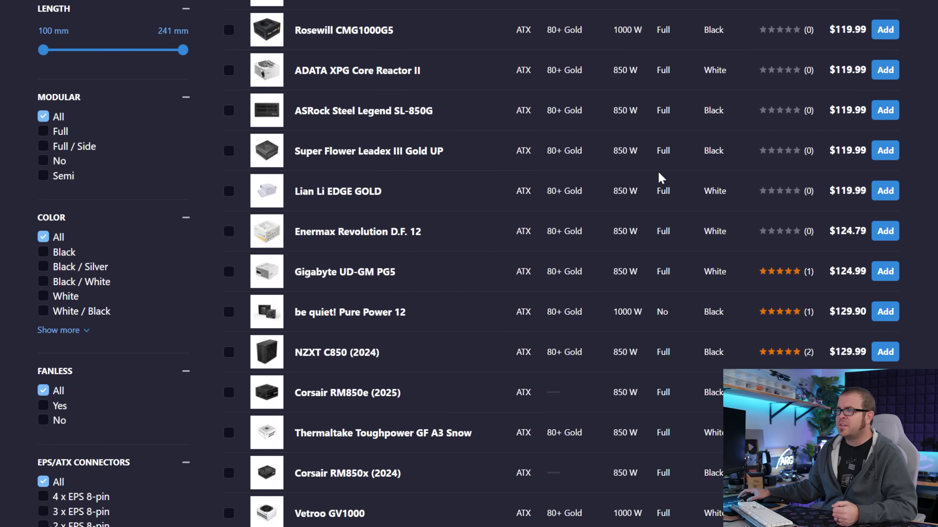
pyautogui.scroll(-2, 613, 244)
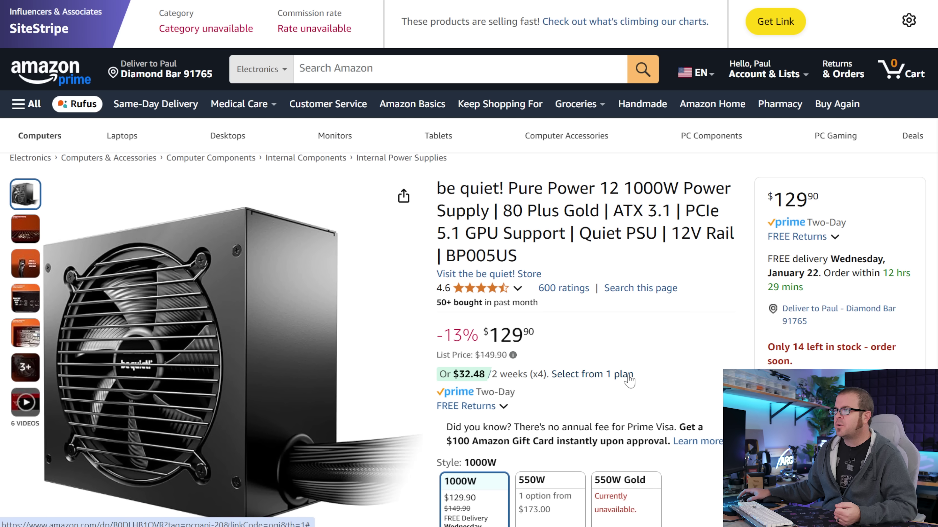
# Step: Examine the be quiet! Pure Power 12 1000W retailer overview for its ATX and PCIe support and GPU connectors
pyautogui.moveTo(14, 150)
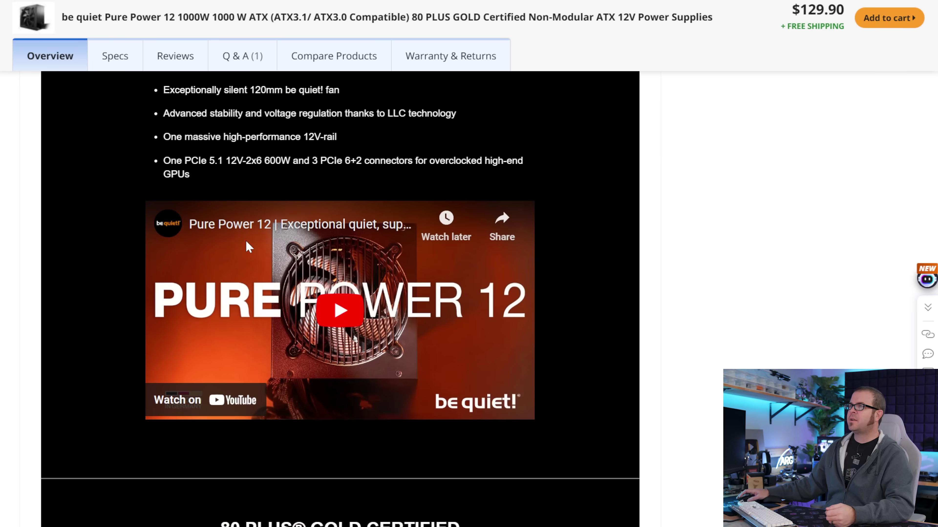
pyautogui.scroll(-1, 340, 295)
pyautogui.scroll(4, 340, 295)
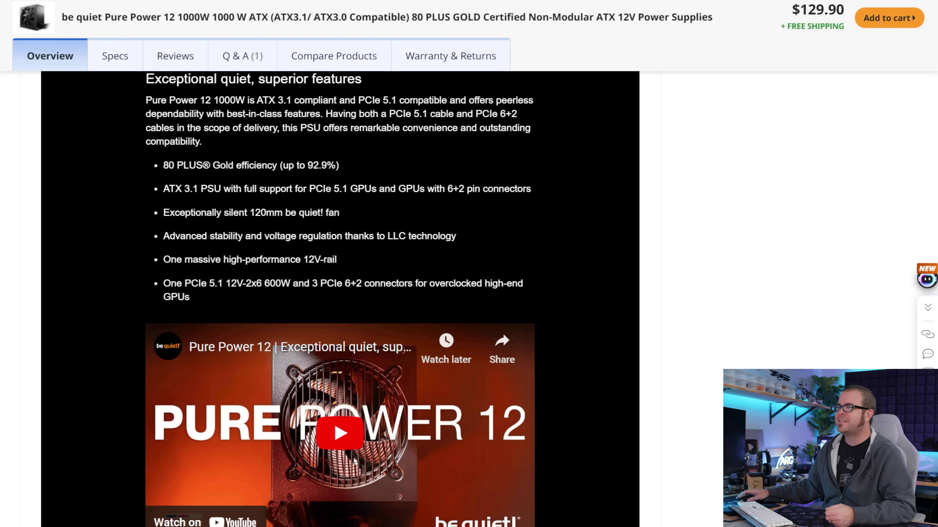
pyautogui.scroll(3, 354, 461)
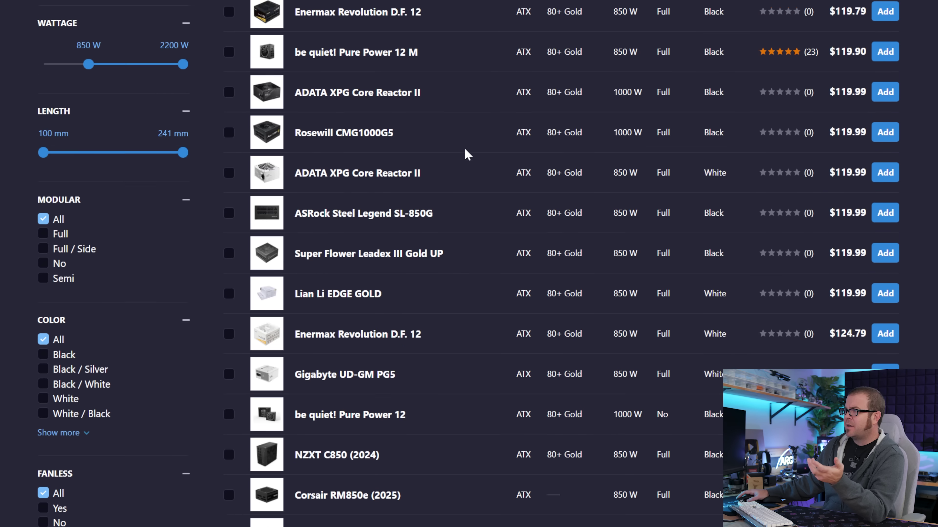
# Step: Compare the 850 W and 1000 W power supplies in the roughly $110 to $135 range by price, efficiency rating and modularity
pyautogui.scroll(-1, 467, 155)
pyautogui.scroll(6, 467, 155)
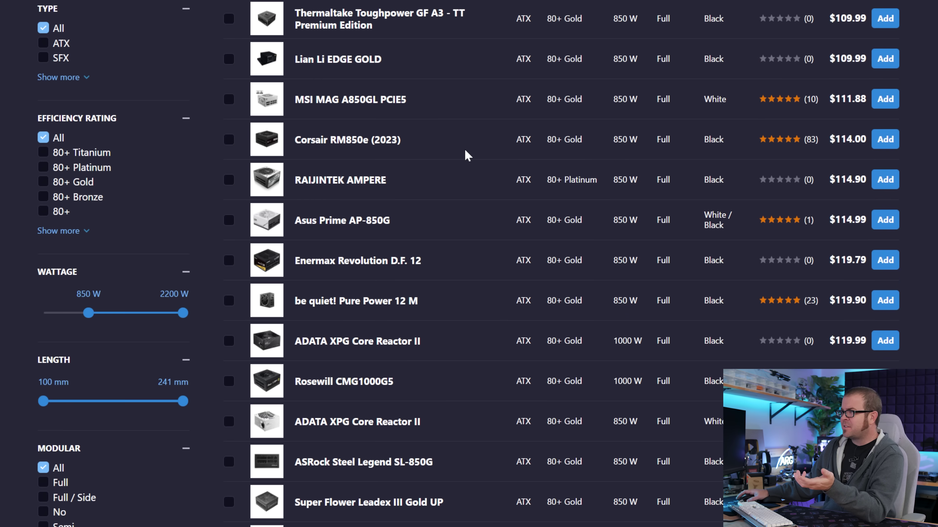
pyautogui.scroll(-5, 477, 155)
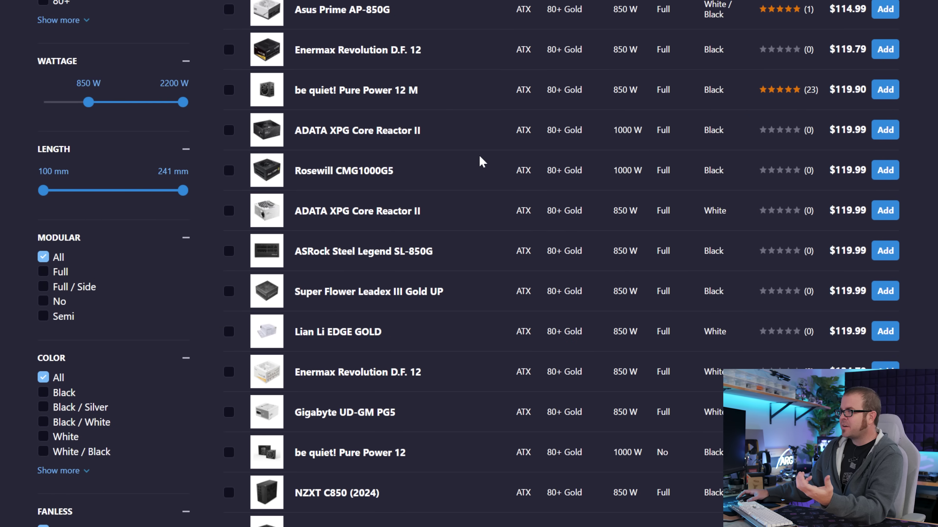
pyautogui.scroll(-2, 478, 155)
pyautogui.scroll(-2, 478, 154)
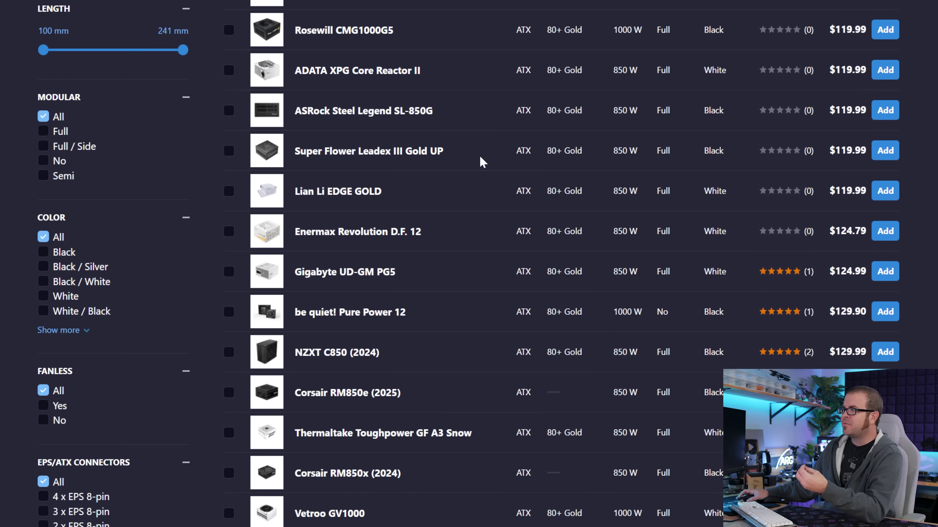
pyautogui.scroll(-5, 479, 166)
pyautogui.scroll(2, 461, 212)
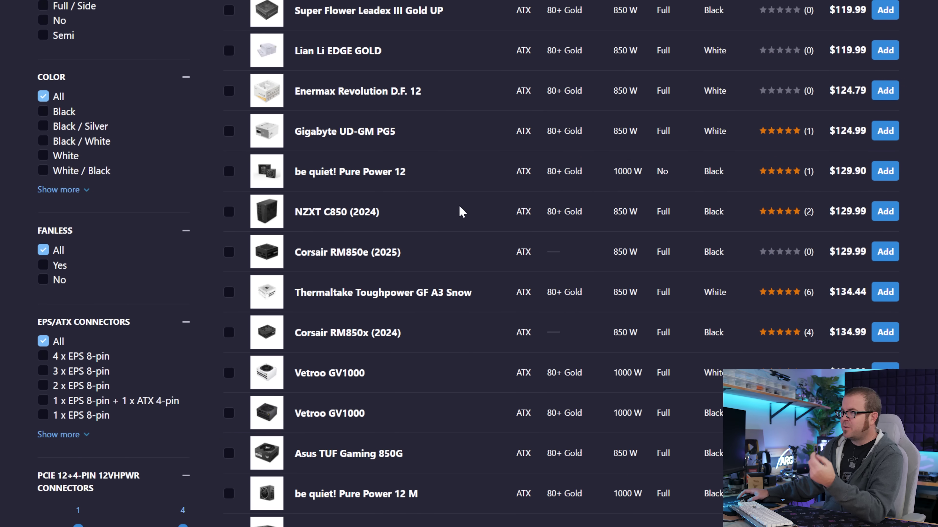
pyautogui.scroll(-2, 495, 214)
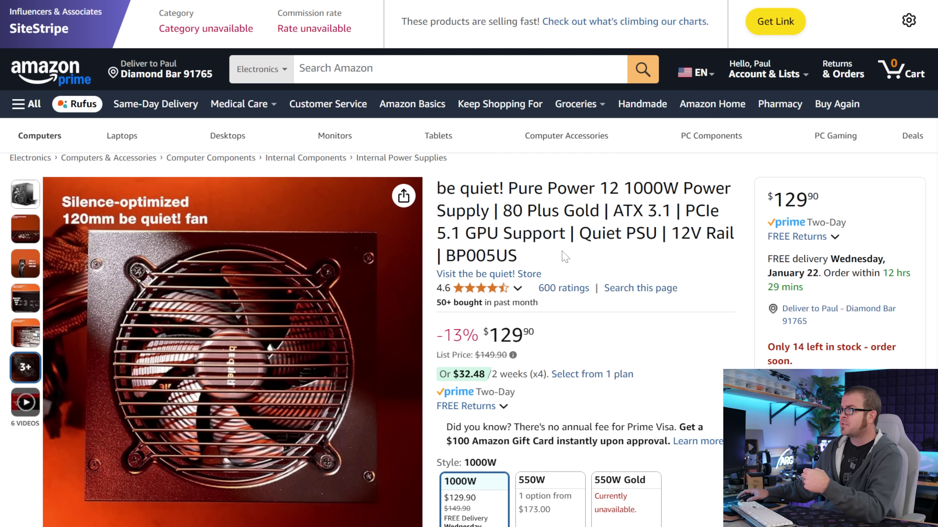
# Step: Check the be quiet! Pure Power 12 1000W retailer pages for its PCIe 5.1 12V-2x6 600W connector and add it to the part list
pyautogui.scroll(-2, 580, 256)
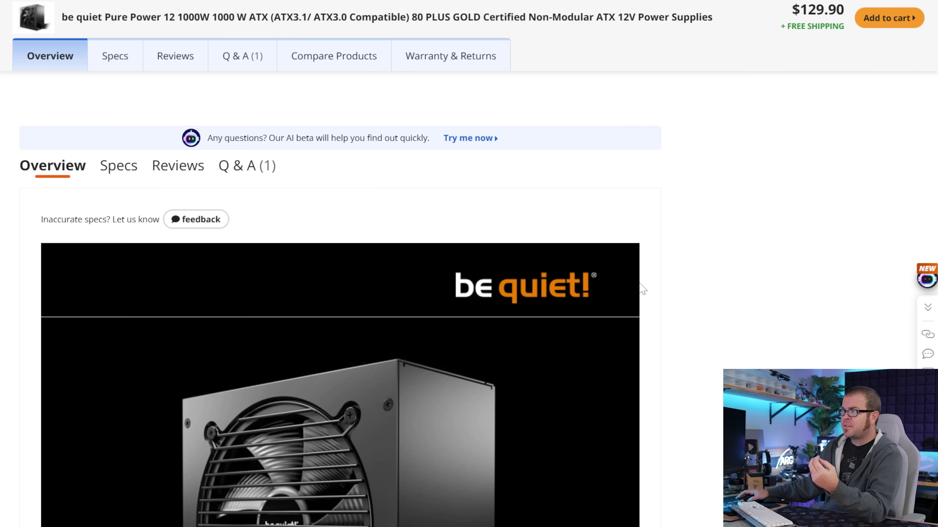
pyautogui.scroll(-2, 643, 289)
pyautogui.scroll(-12, 637, 281)
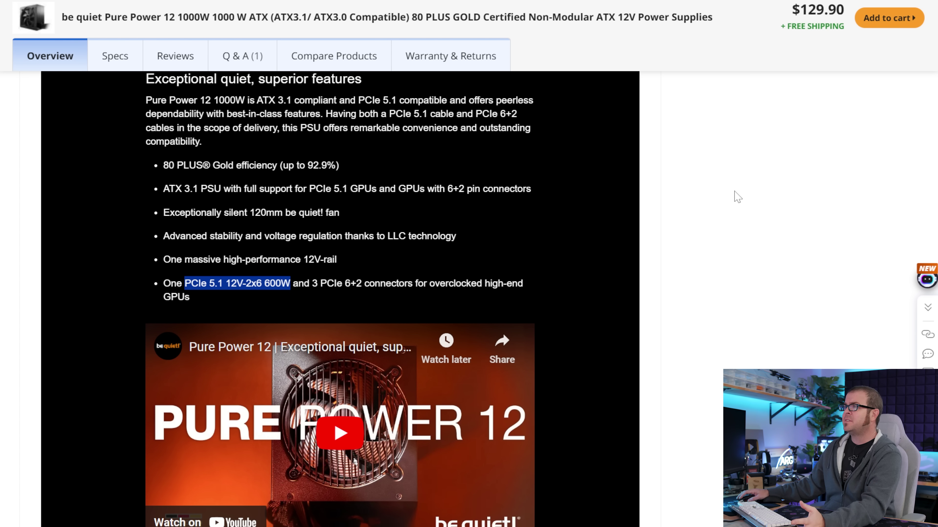
pyautogui.rightClick(446, 206)
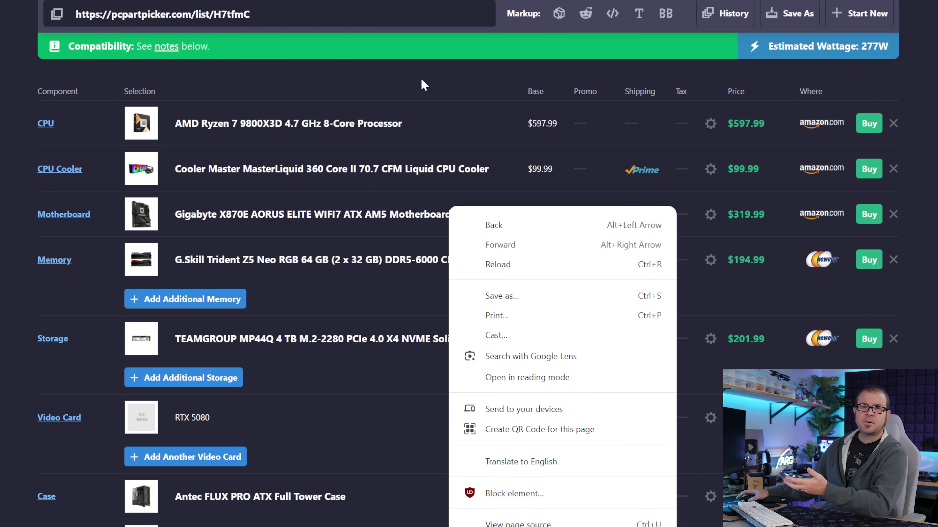
# Step: Open the AMD Ryzen 7 9800X3D product page from the part list and compare its merchant prices and availability
pyautogui.scroll(5, 425, 85)
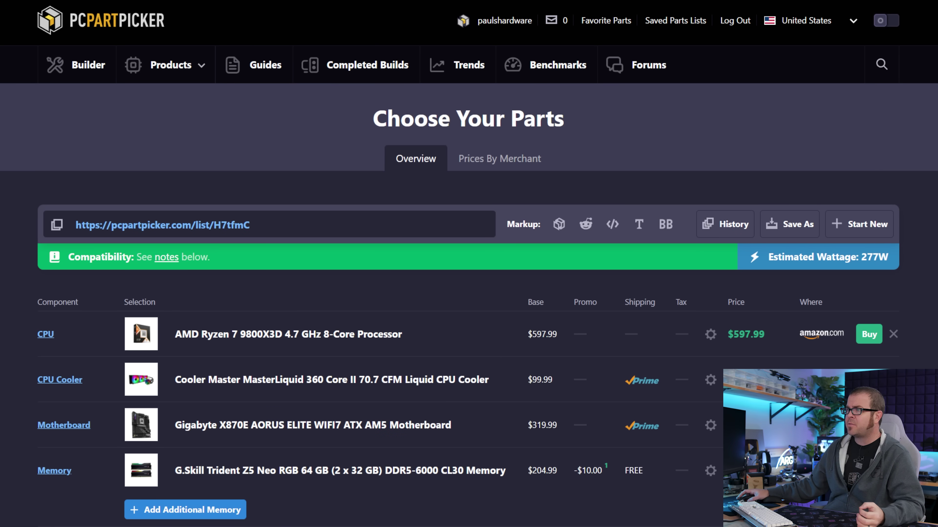
pyautogui.scroll(-4, 491, 197)
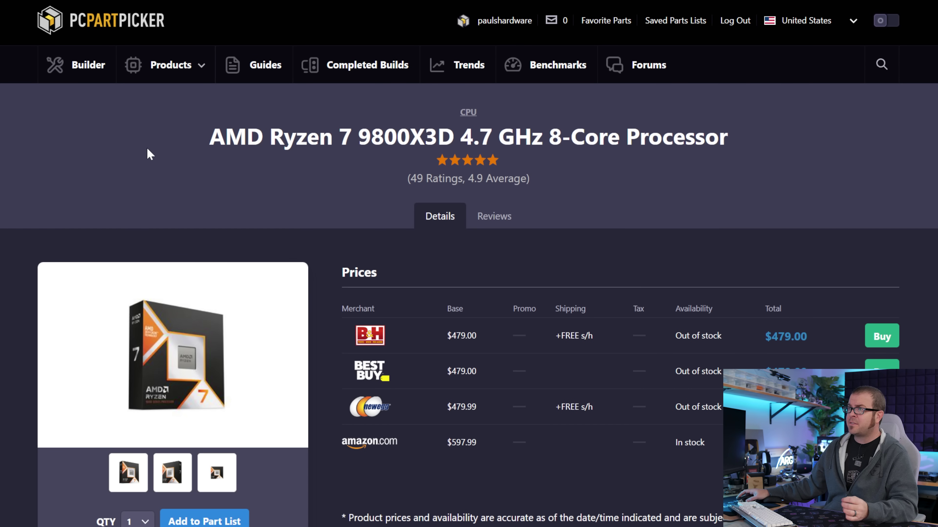
pyautogui.scroll(-2, 842, 184)
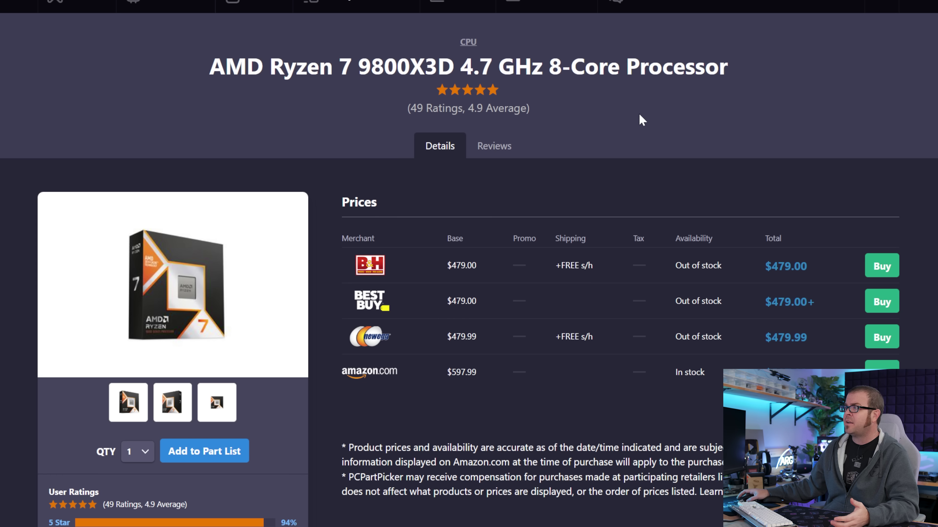
pyautogui.scroll(-2, 731, 136)
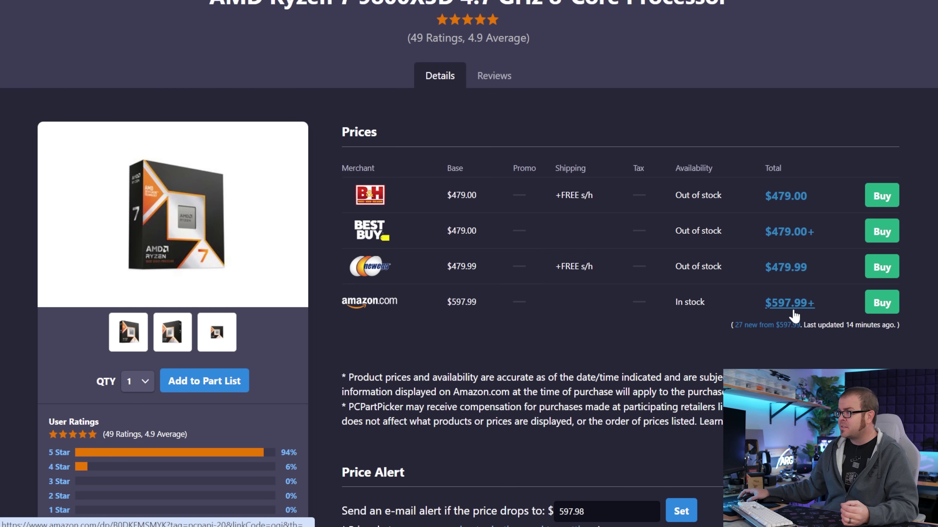
# Step: Return to the part list and review the selected components and their prices down to the power supply and the sections below
pyautogui.hotkey('alt', 'Left')
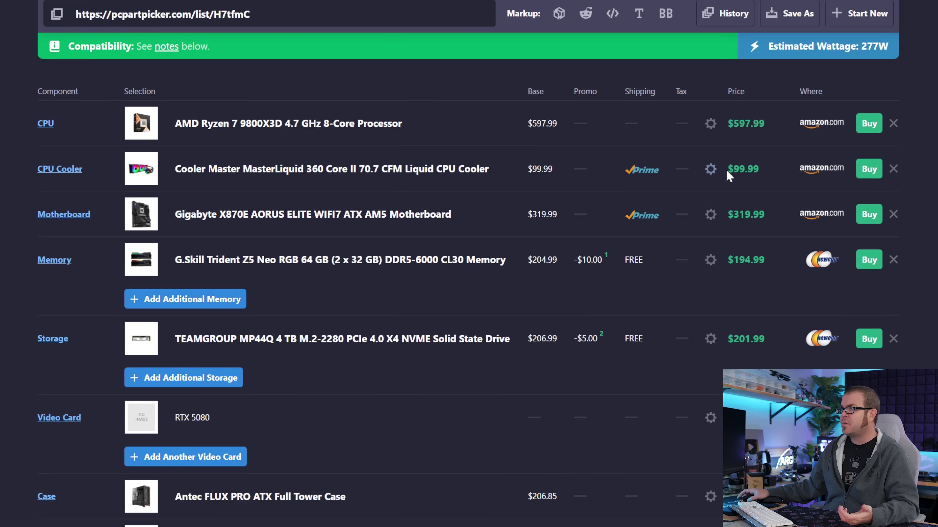
pyautogui.scroll(-2, 646, 203)
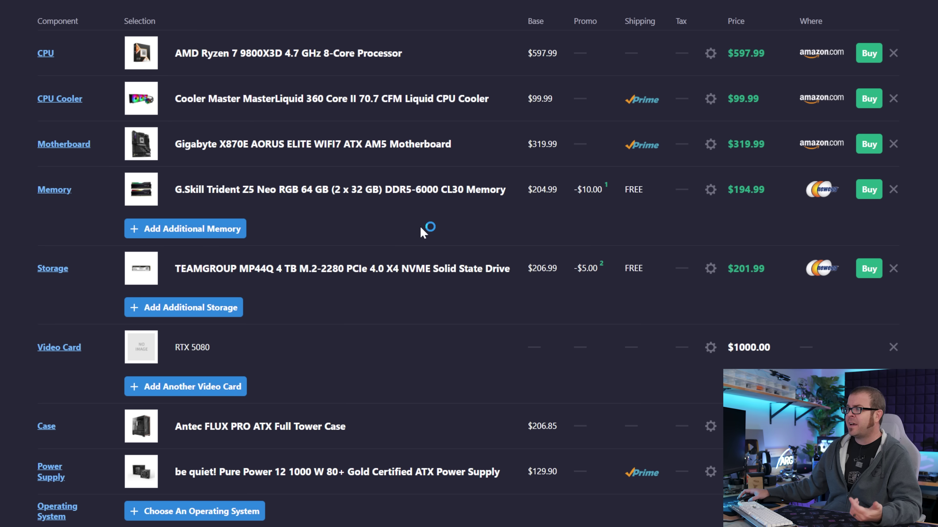
pyautogui.scroll(-10, 424, 225)
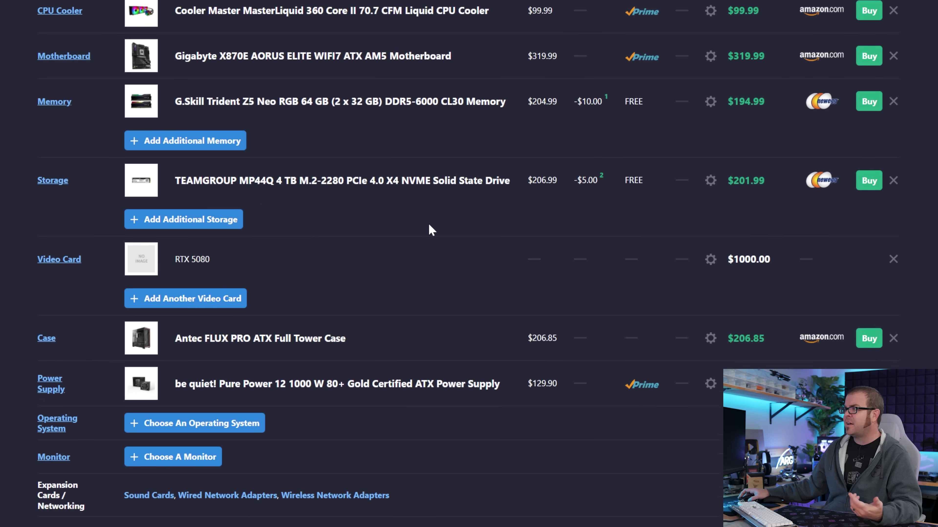